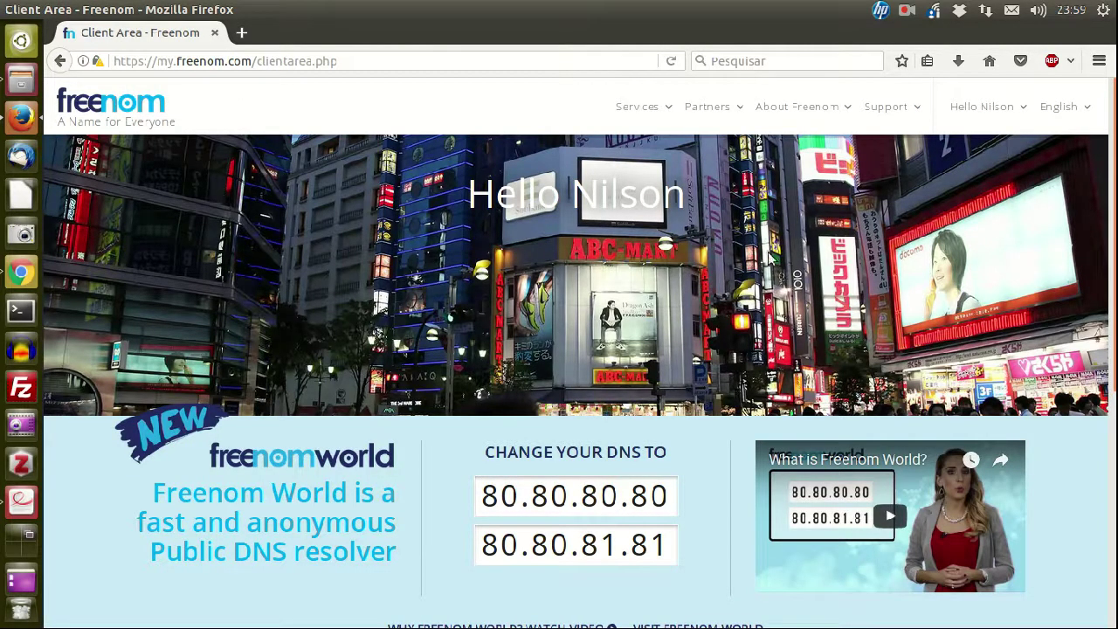
# Open the account's My Domains list to view the domains already registered
pyautogui.click(645, 112)
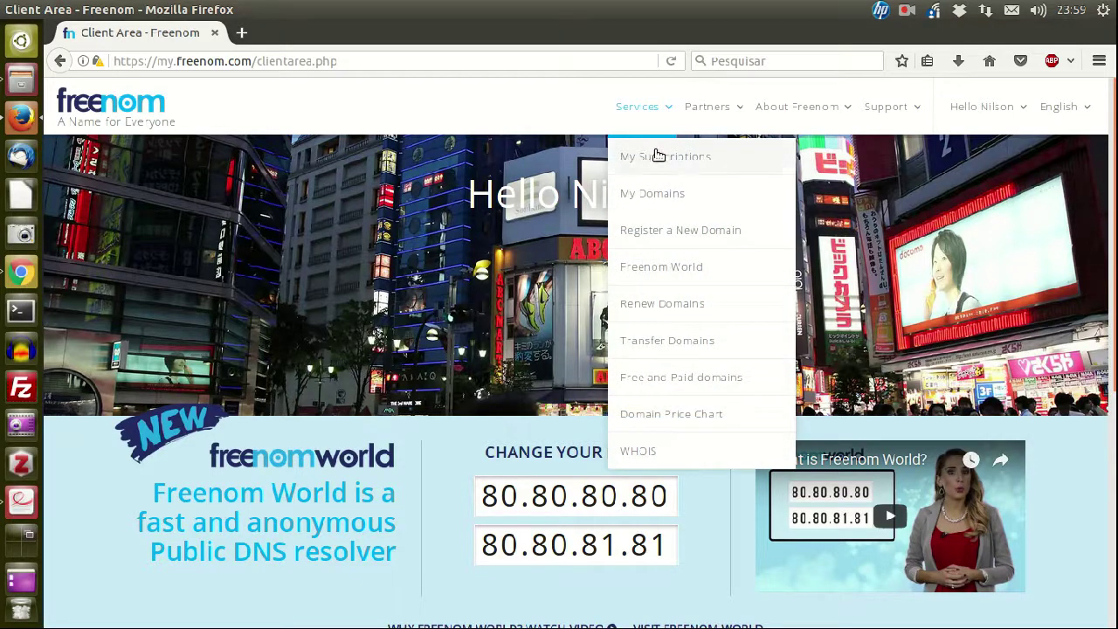
pyautogui.click(673, 192)
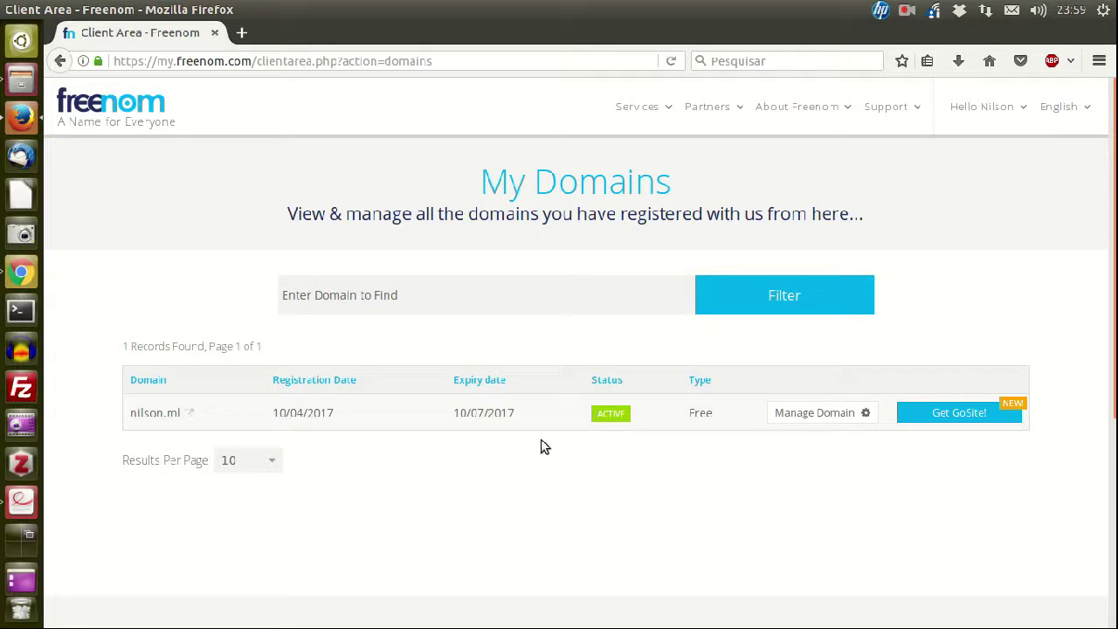
pyautogui.click(638, 109)
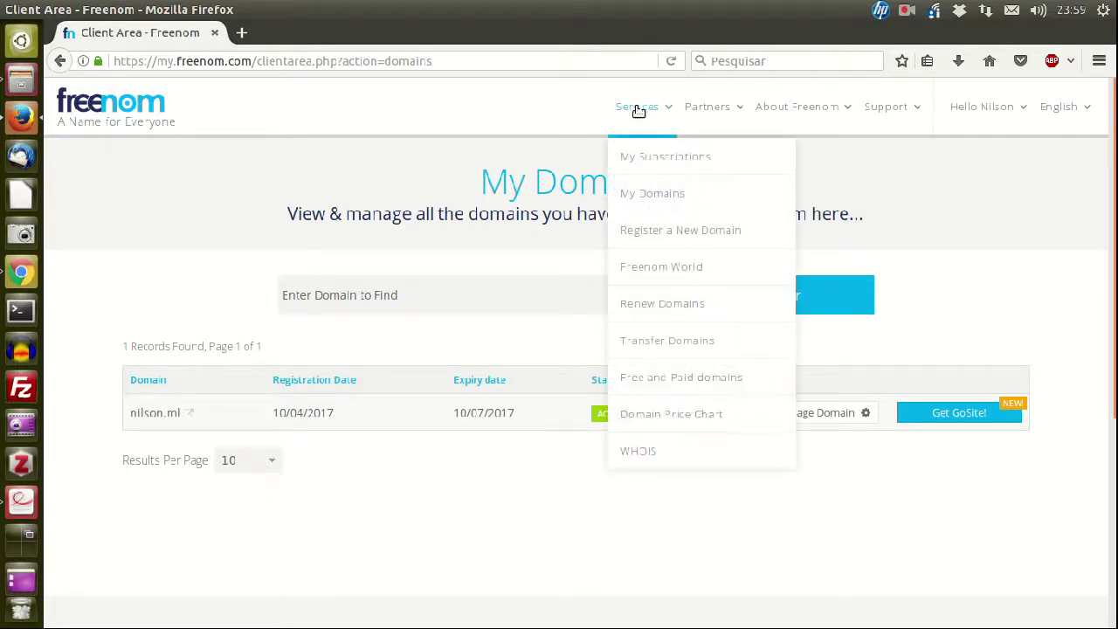
pyautogui.click(672, 195)
# Open the page for registering a new domain and check the availability of the name joaocoves
pyautogui.click(648, 112)
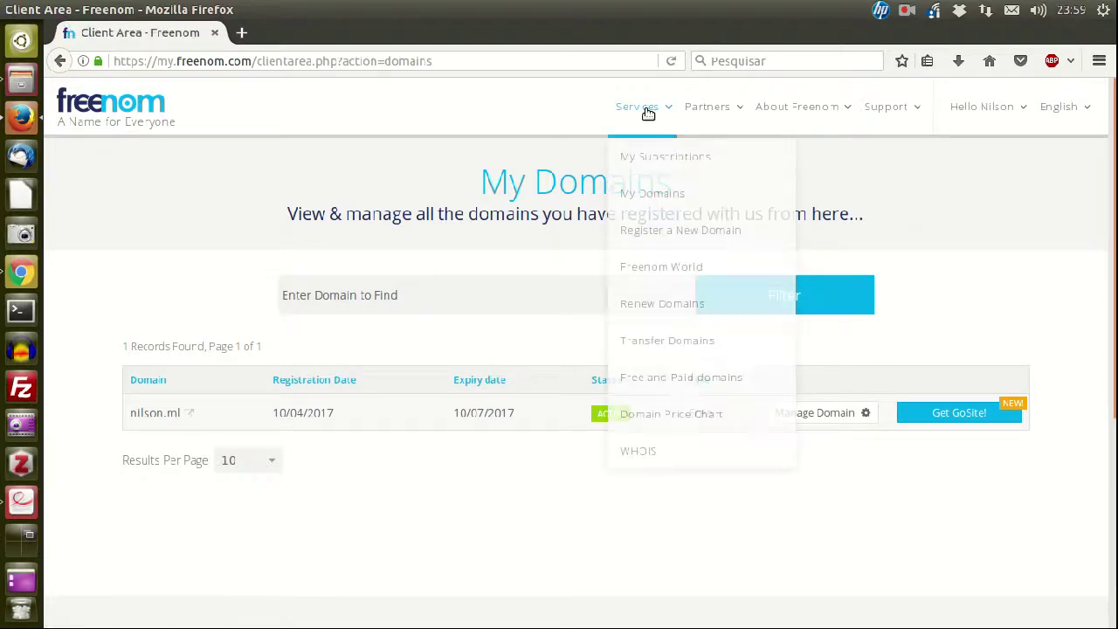
pyautogui.click(662, 237)
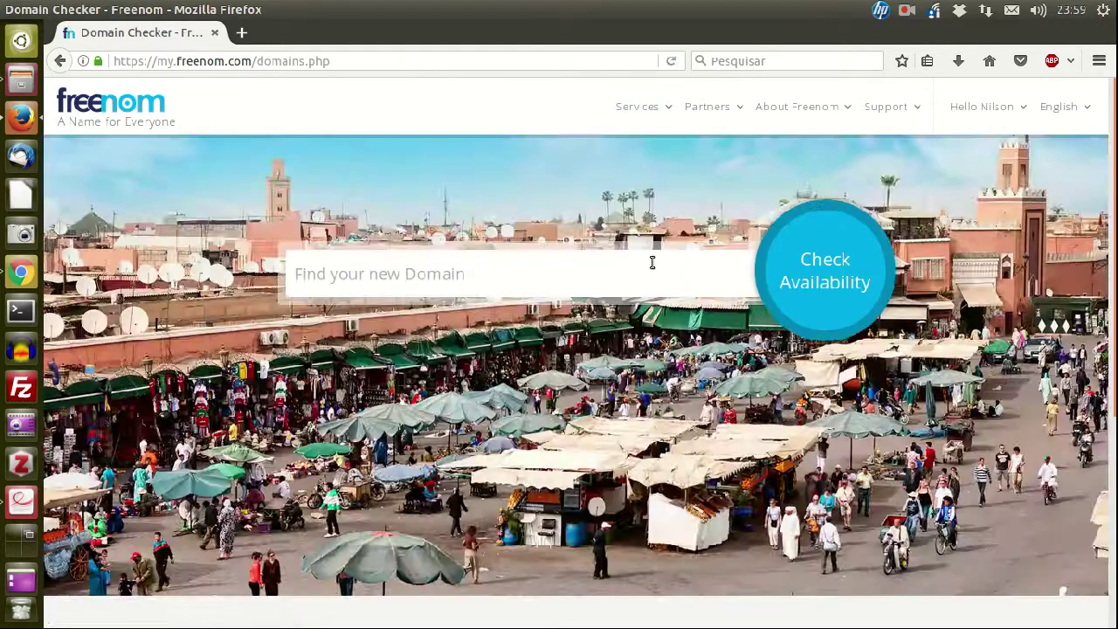
pyautogui.click(508, 293)
pyautogui.write('joca')
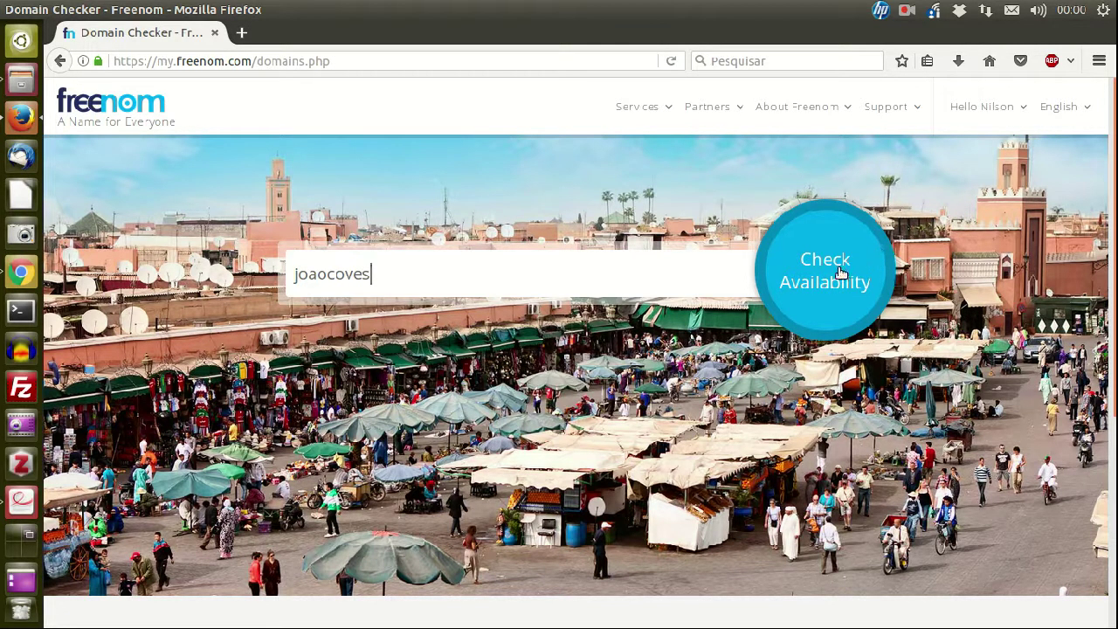
pyautogui.moveTo(840, 268); pyautogui.dragTo(871, 286)
pyautogui.click(821, 269)
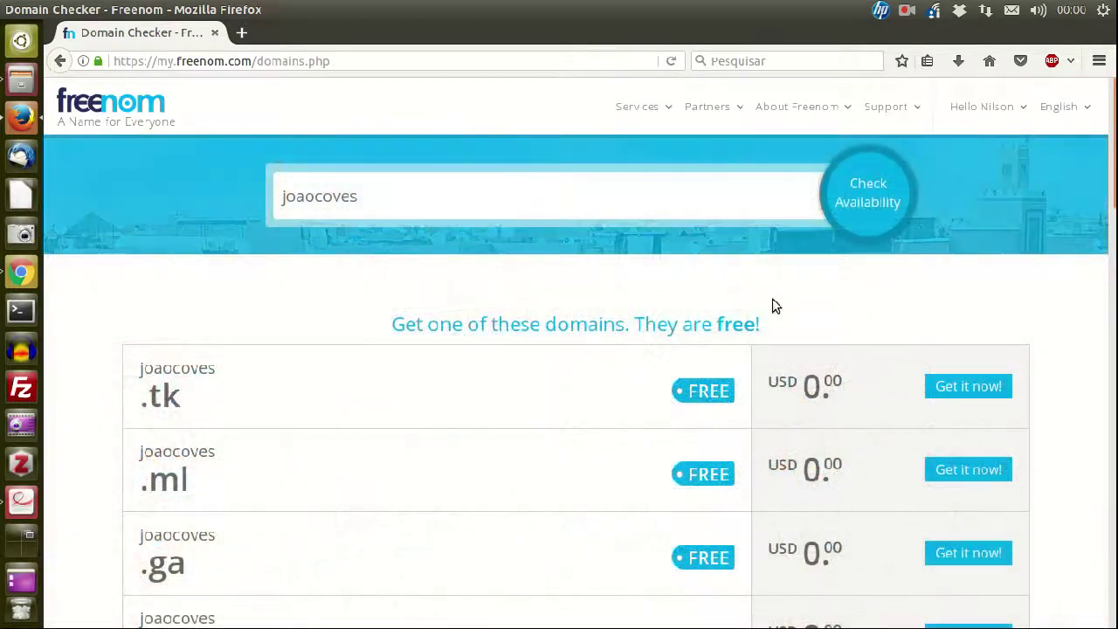
# Examine the free and cost-price domain extensions offered for joaocoves and their prices
pyautogui.scroll(-4, 314, 377)
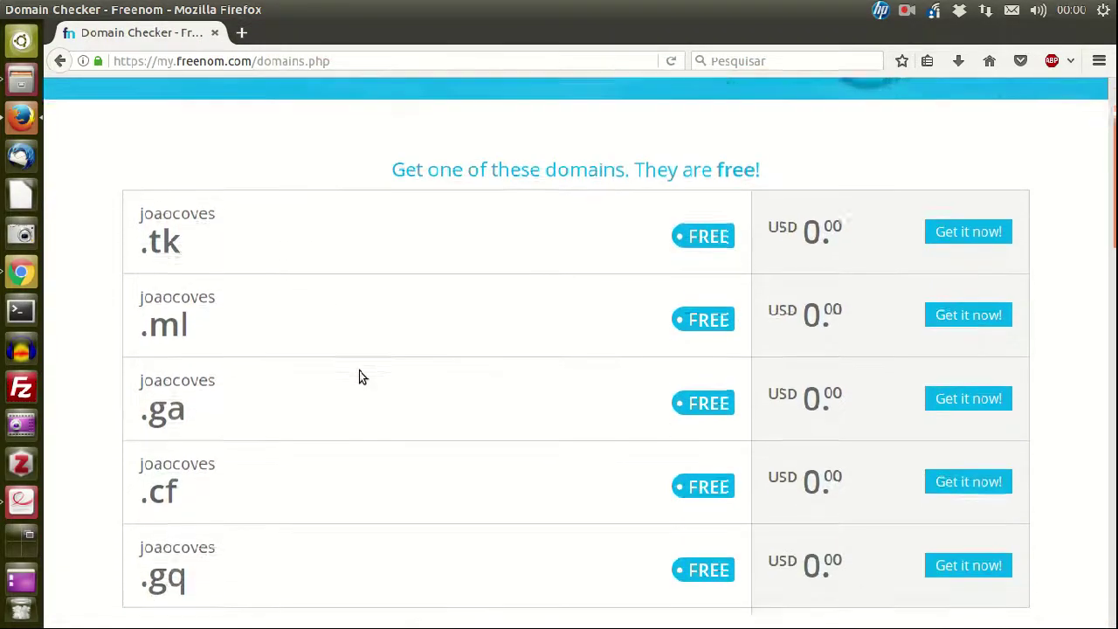
pyautogui.tripleClick(198, 212)
pyautogui.click(198, 226)
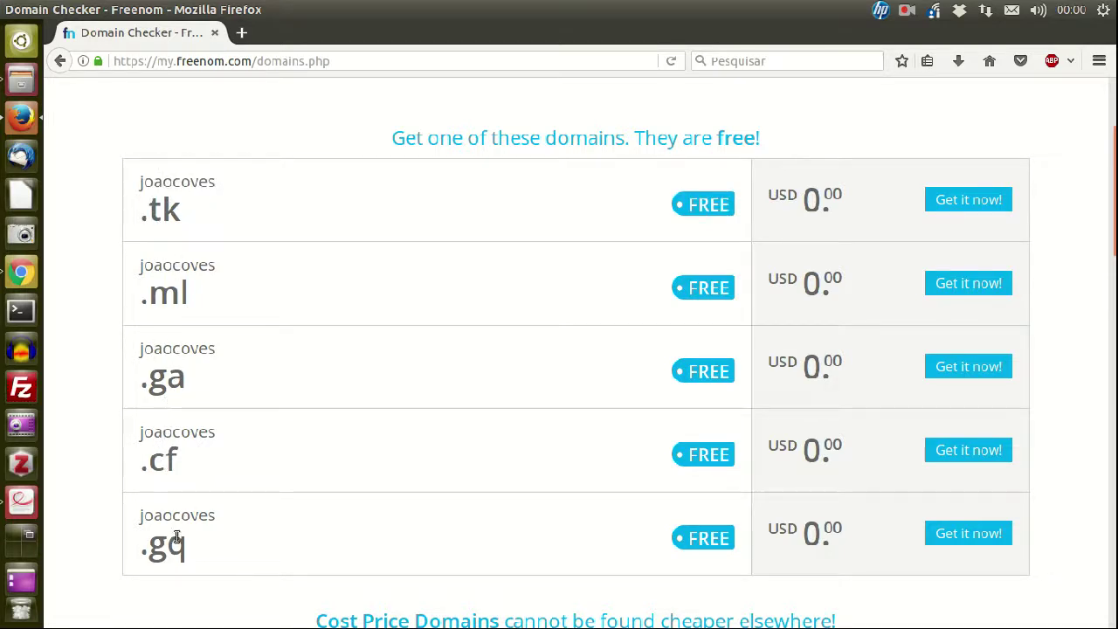
pyautogui.scroll(-4, 568, 466)
pyautogui.scroll(-7, 541, 439)
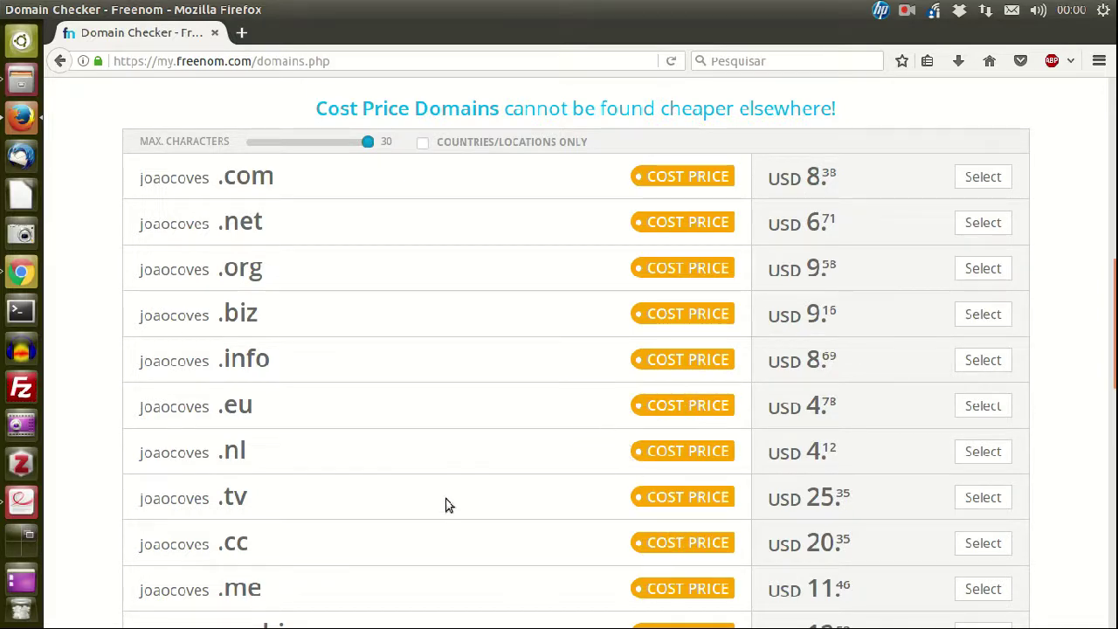
pyautogui.scroll(2, 449, 498)
pyautogui.scroll(-6, 489, 456)
pyautogui.scroll(-5, 512, 447)
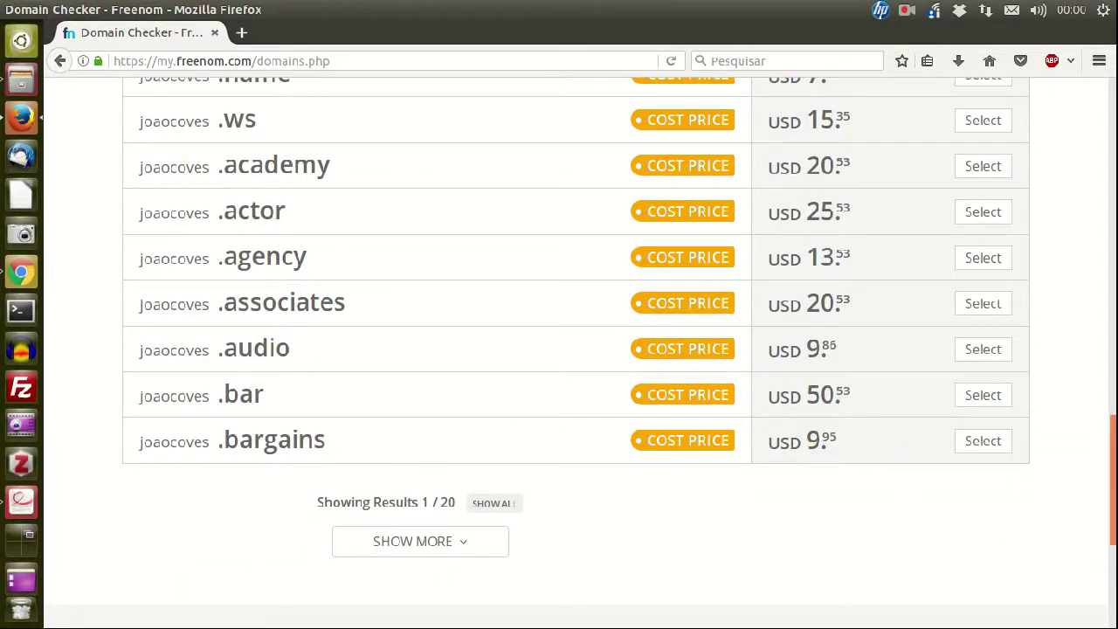
pyautogui.scroll(-2, 559, 349)
pyautogui.scroll(20, 559, 349)
pyautogui.scroll(3, 1071, 247)
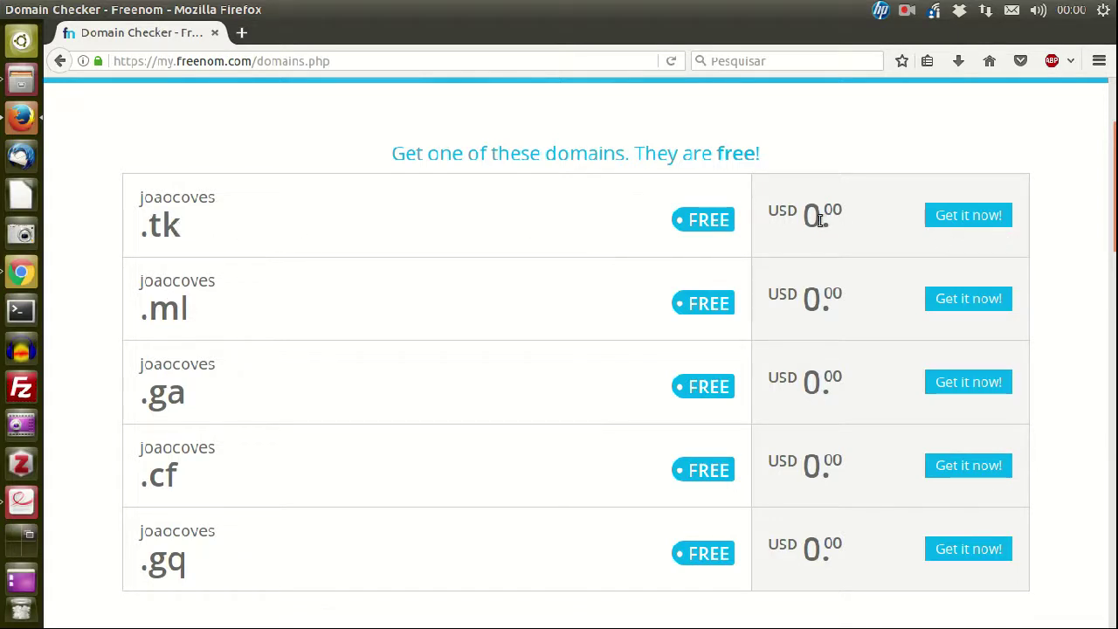
# Add the free joaocoves.tk domain to the cart and proceed to checkout
pyautogui.click(954, 222)
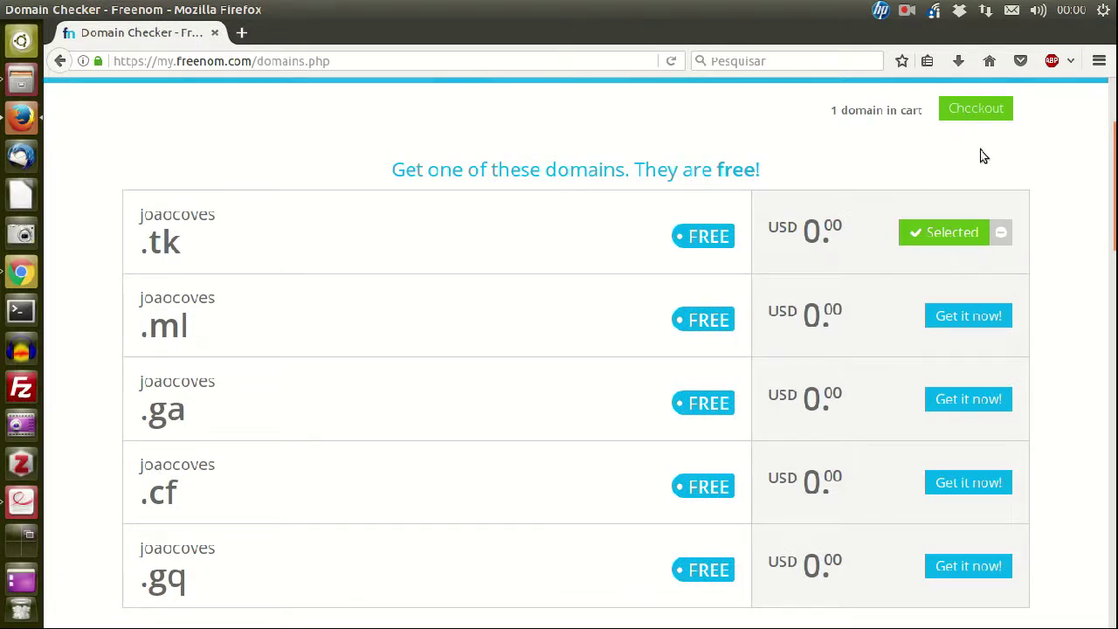
pyautogui.click(972, 115)
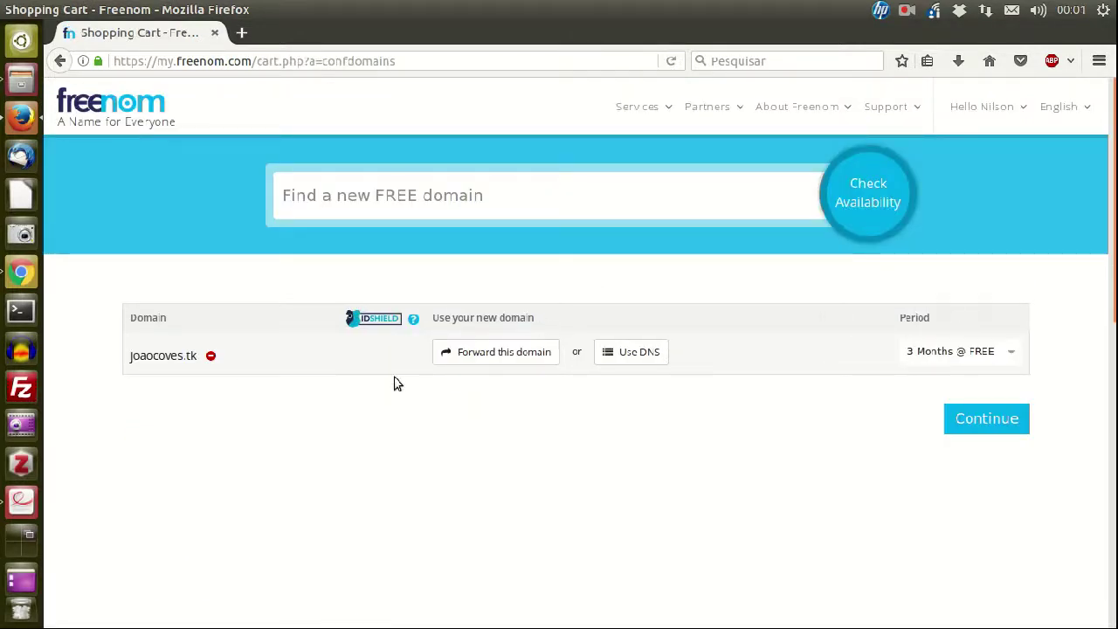
# Set joaocoves.tk to use the Freenom DNS Service and clear the www hostname of the second A record
pyautogui.click(632, 353)
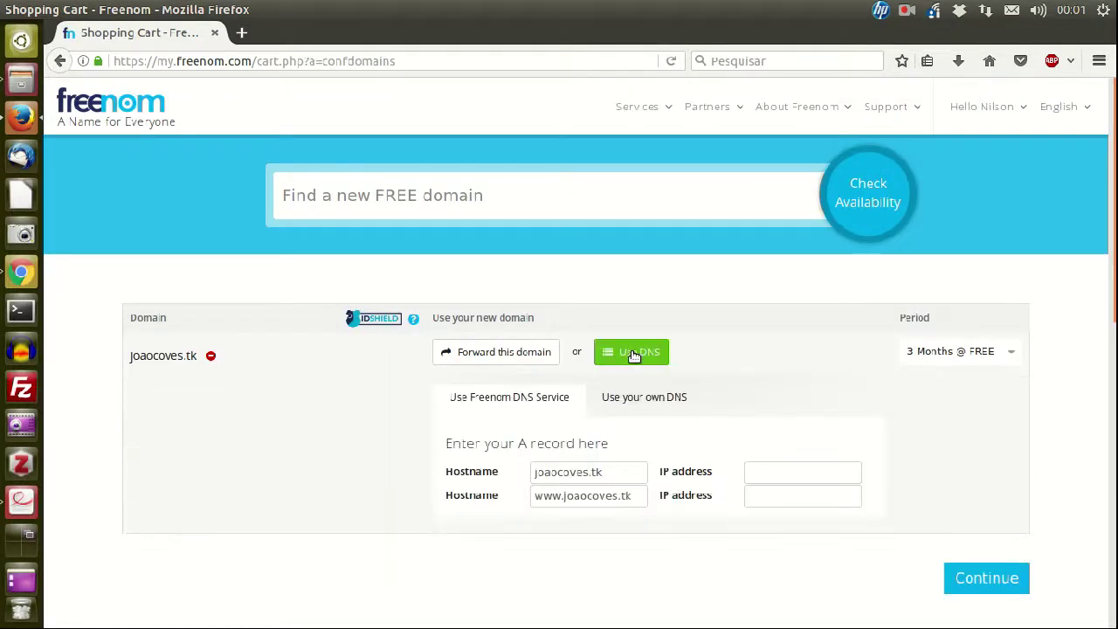
pyautogui.click(494, 354)
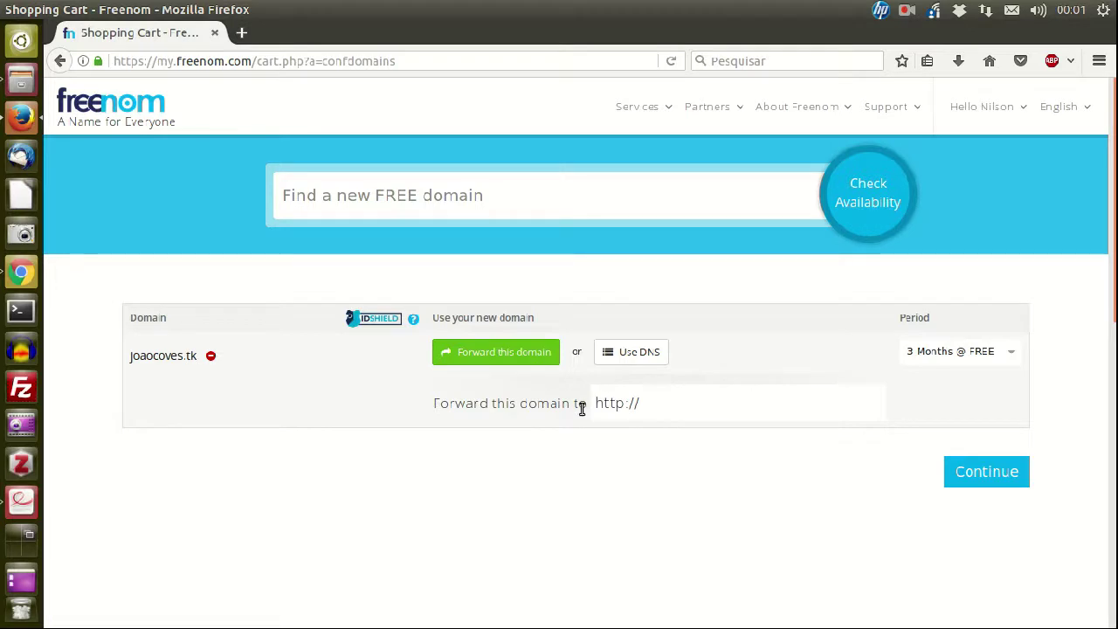
pyautogui.click(638, 352)
pyautogui.scroll(-2, 663, 402)
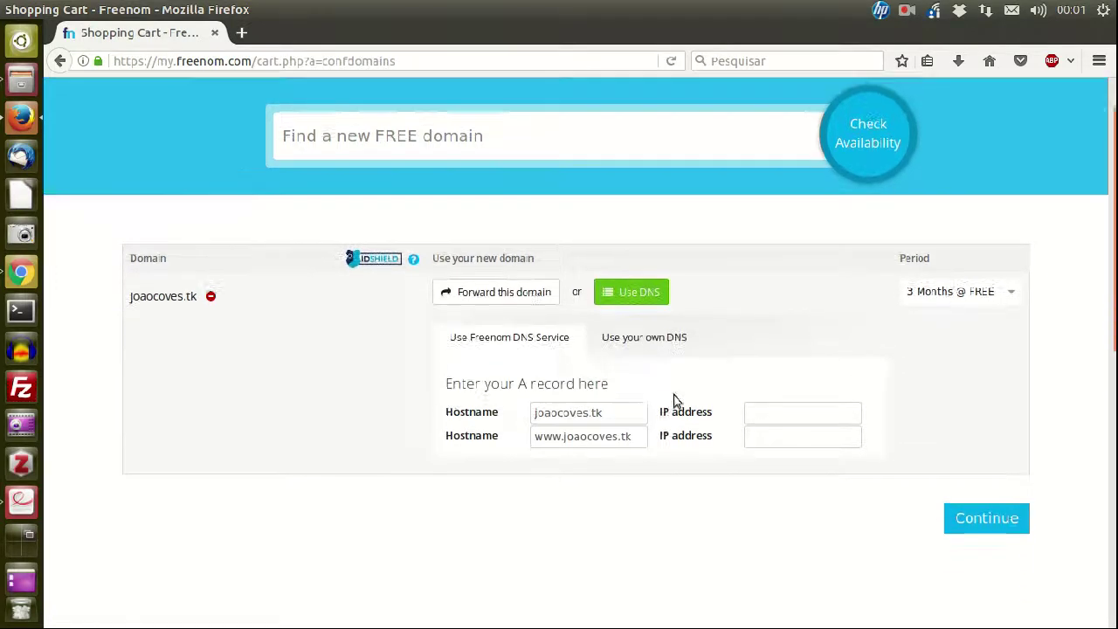
pyautogui.moveTo(503, 350); pyautogui.dragTo(616, 365)
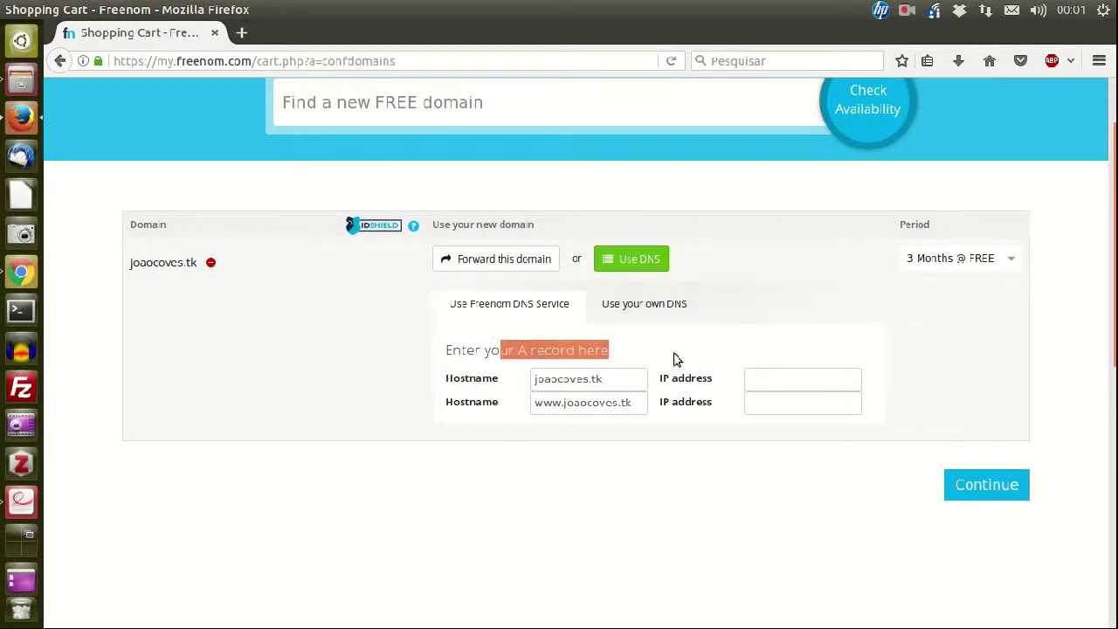
pyautogui.click(644, 302)
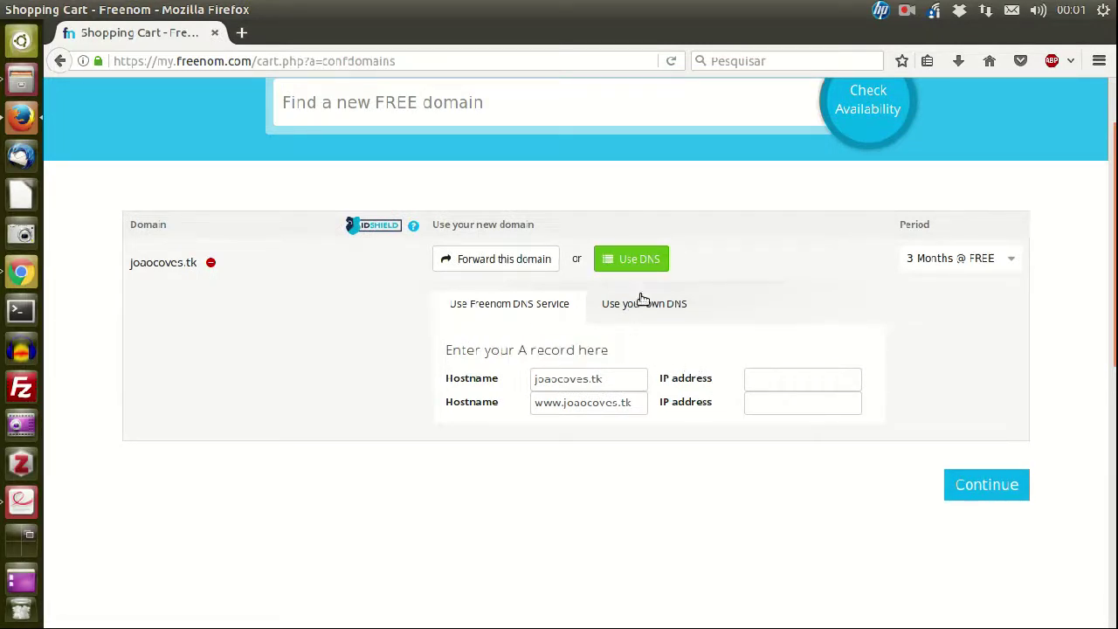
pyautogui.click(548, 304)
pyautogui.moveTo(625, 402); pyautogui.dragTo(533, 394)
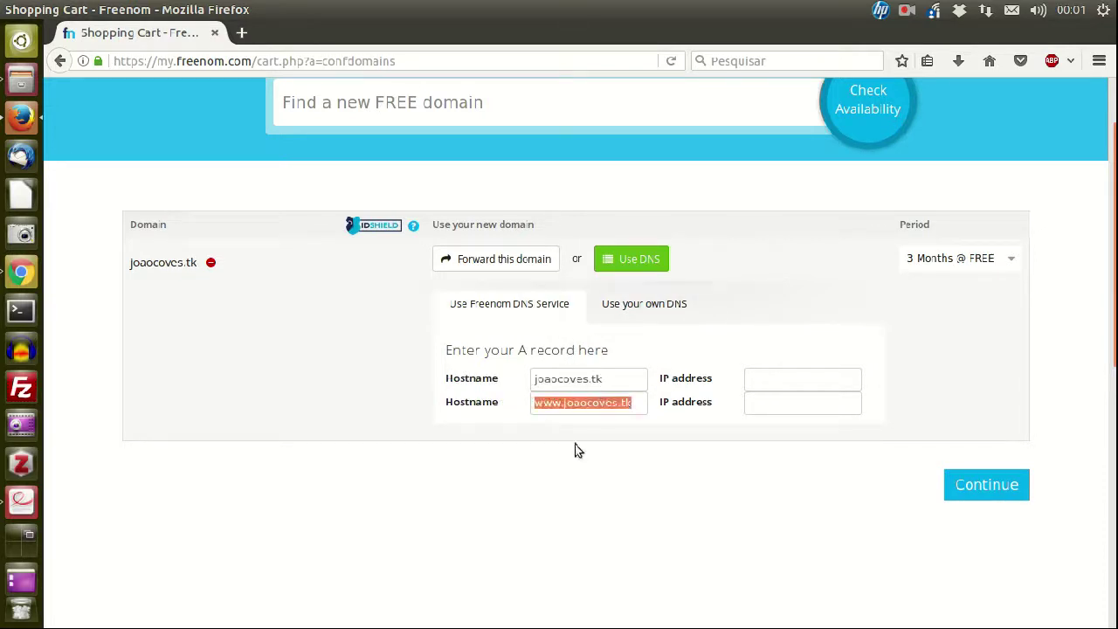
pyautogui.press('BackSpace')
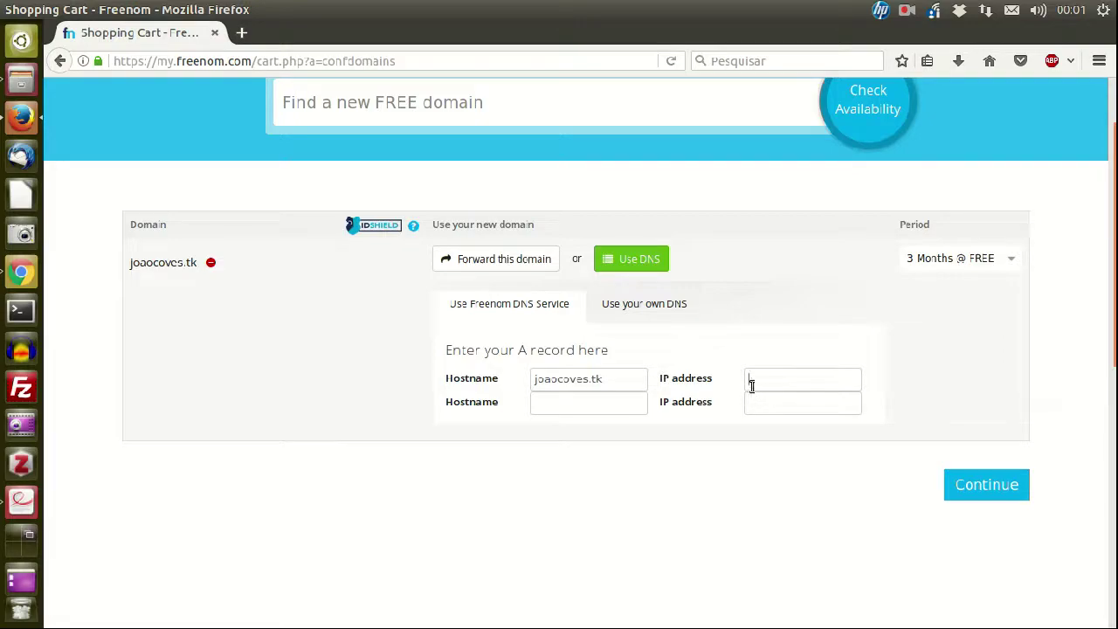
# Switch to the Host1Plus client area window and copy the virtual server's IP address
pyautogui.click(21, 535)
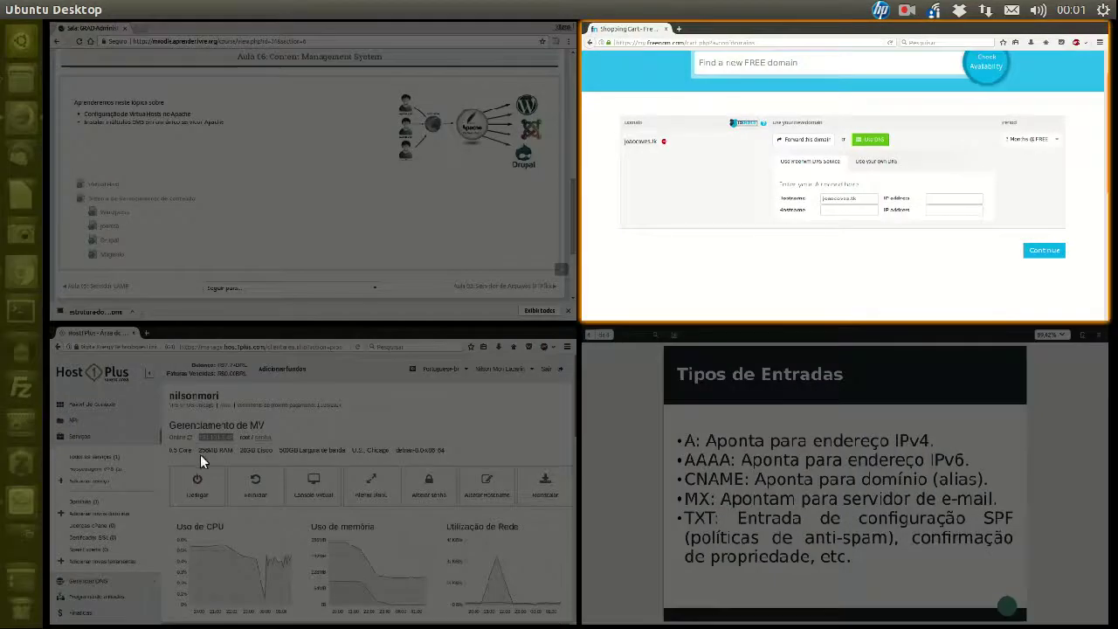
pyautogui.click(197, 460)
pyautogui.rightClick(361, 246)
pyautogui.click(367, 247)
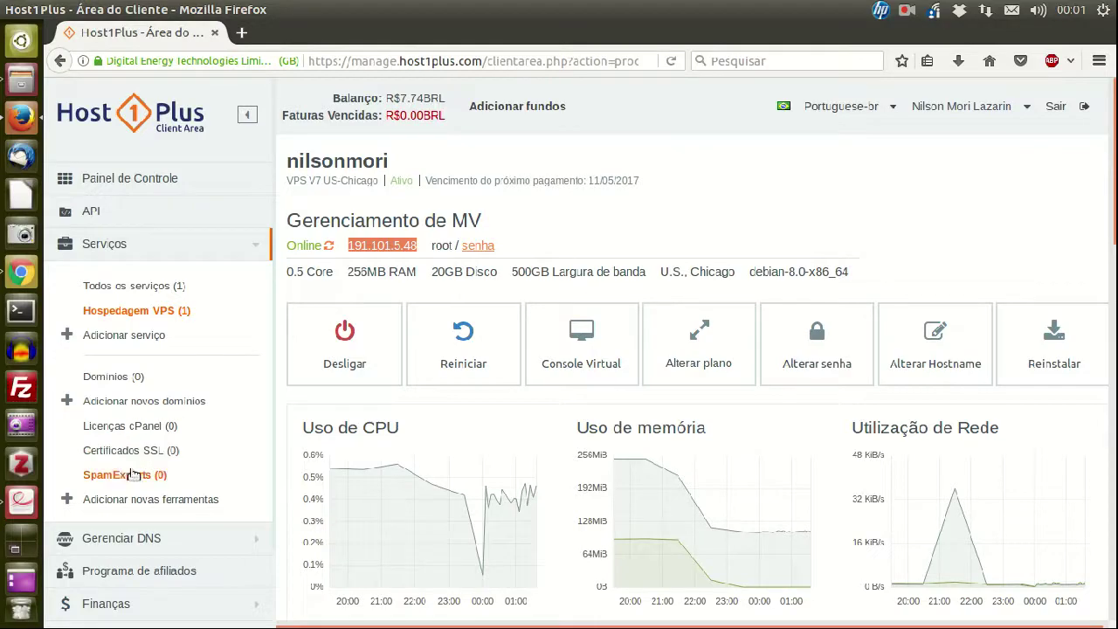
# Return to the Freenom cart, enter 191.101.5.48 as the IP address of the joaocoves.tk A record, and continue to the order review
pyautogui.click(15, 538)
pyautogui.click(687, 246)
pyautogui.rightClick(768, 373)
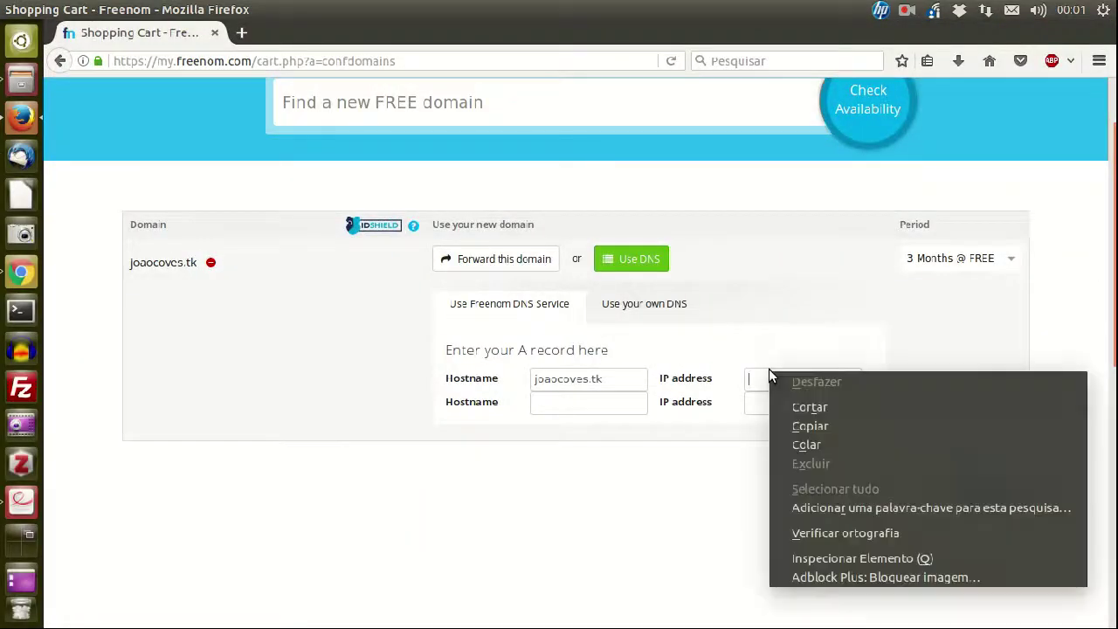
pyautogui.click(835, 443)
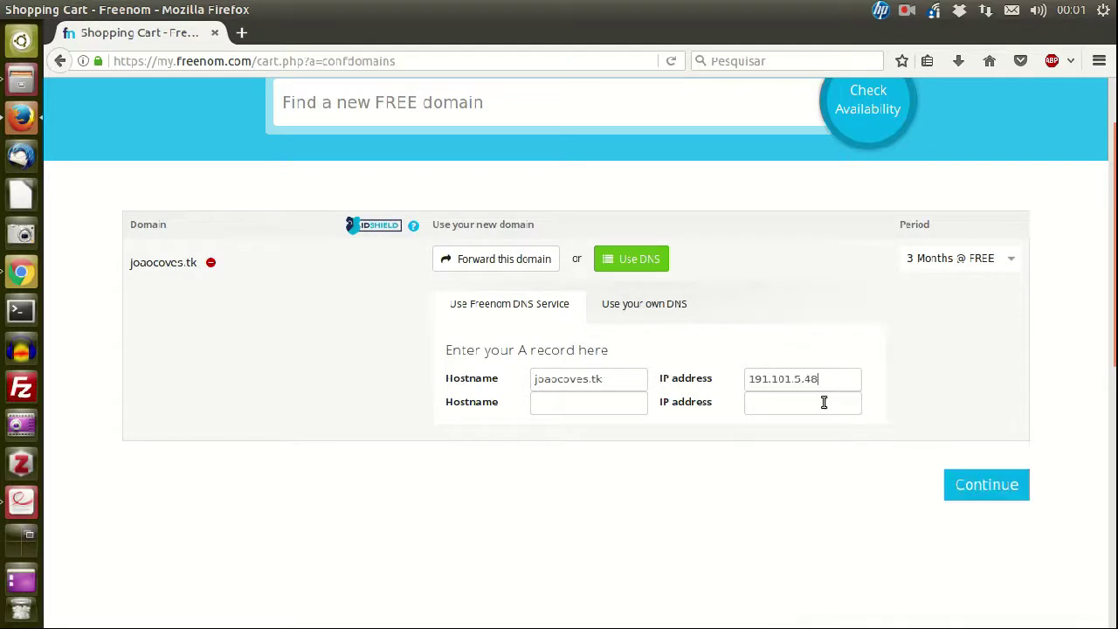
pyautogui.click(980, 483)
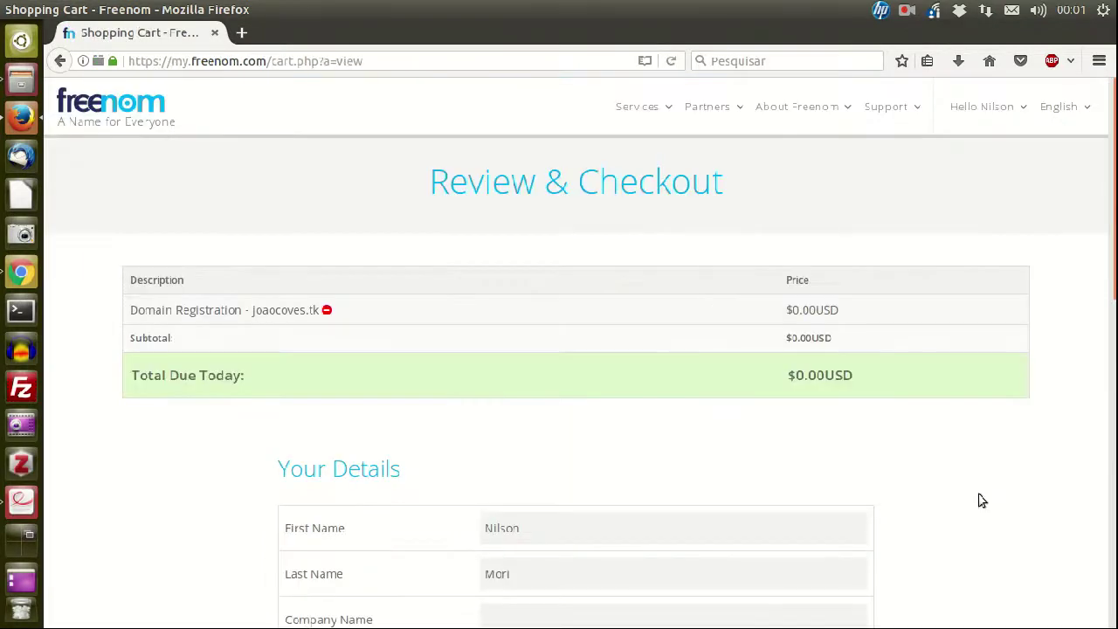
# Set the state in the order details to Rio de Janeiro and agree to the Terms & Conditions
pyautogui.scroll(-4, 769, 332)
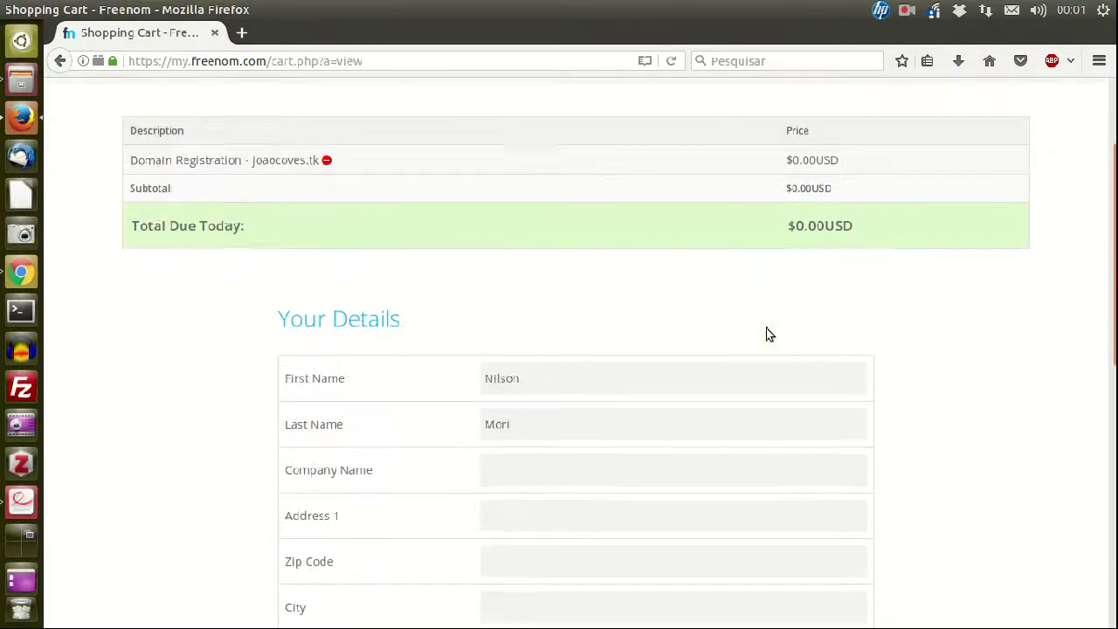
pyautogui.scroll(1, 679, 307)
pyautogui.scroll(1, 679, 307)
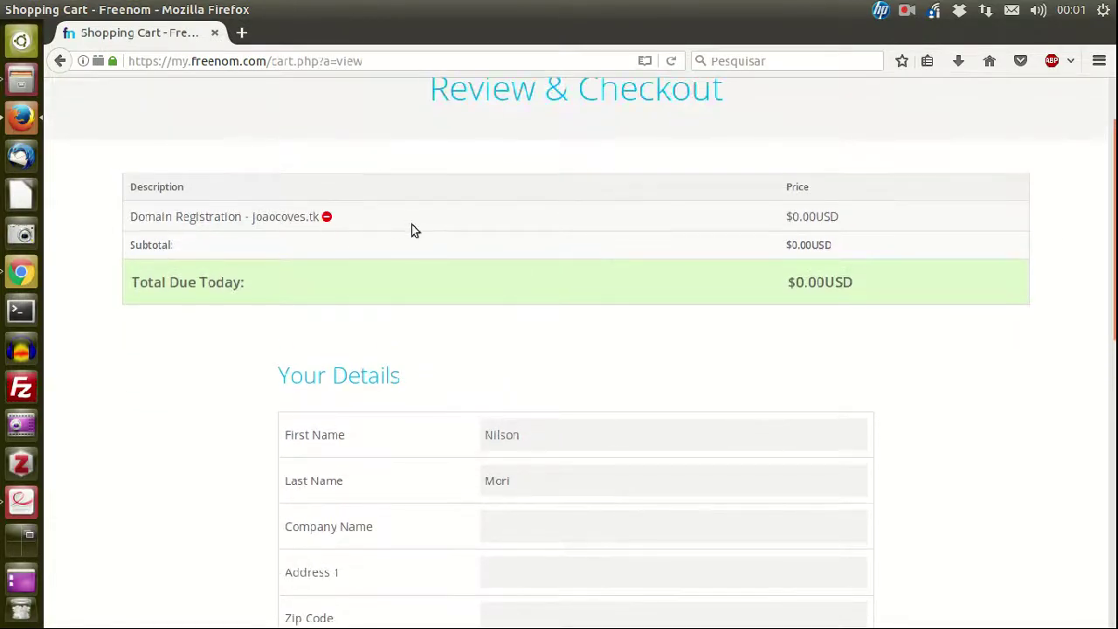
pyautogui.scroll(-2, 715, 283)
pyautogui.scroll(-4, 844, 287)
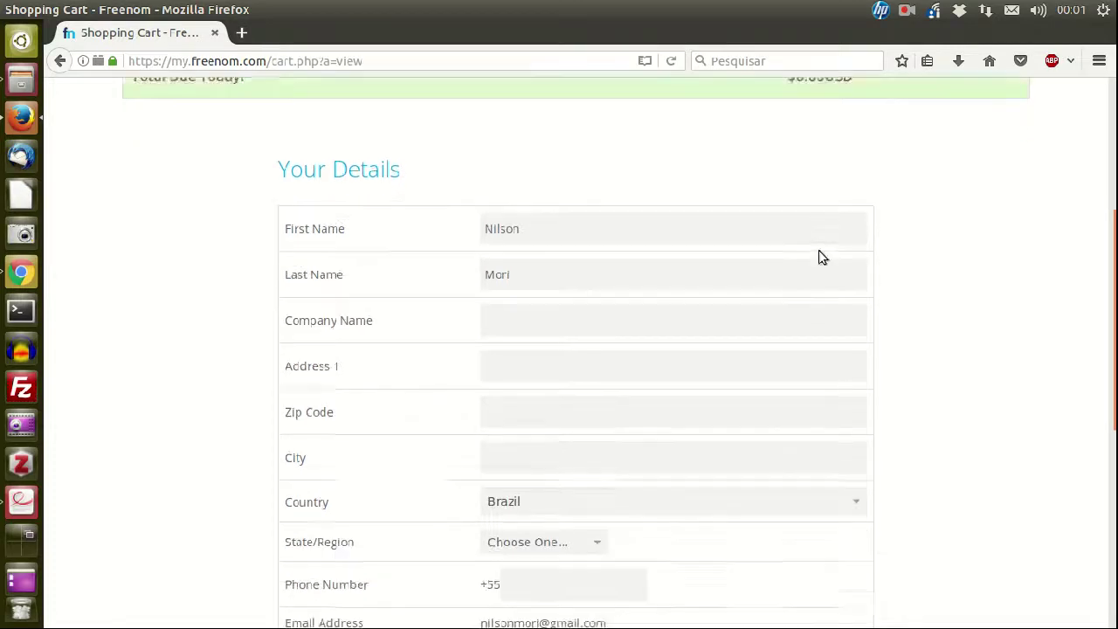
pyautogui.scroll(3, 484, 194)
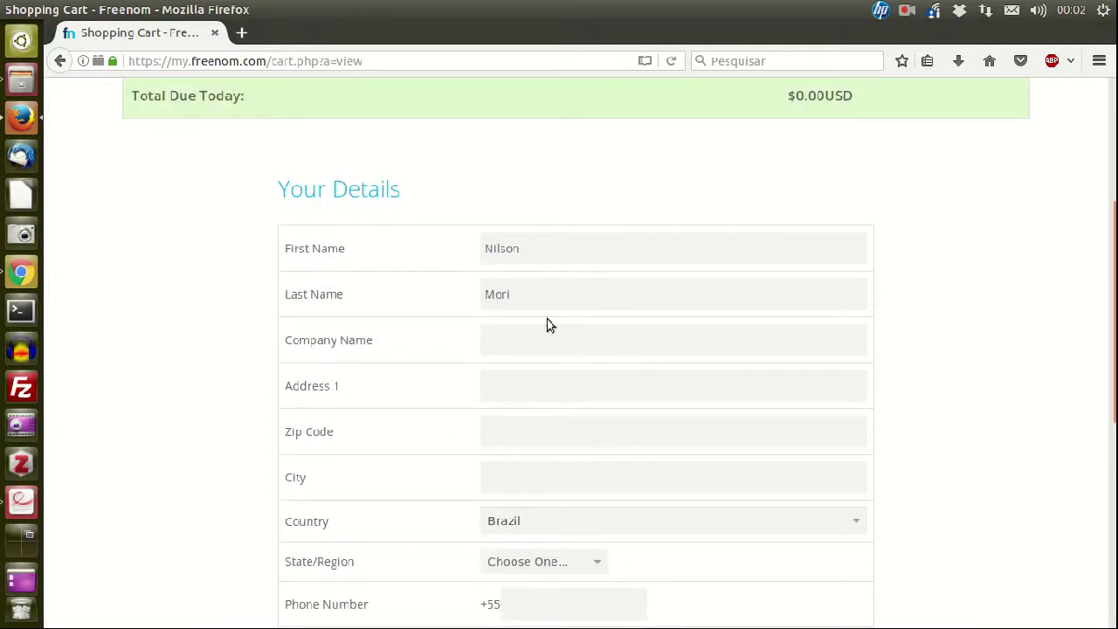
pyautogui.scroll(-4, 646, 340)
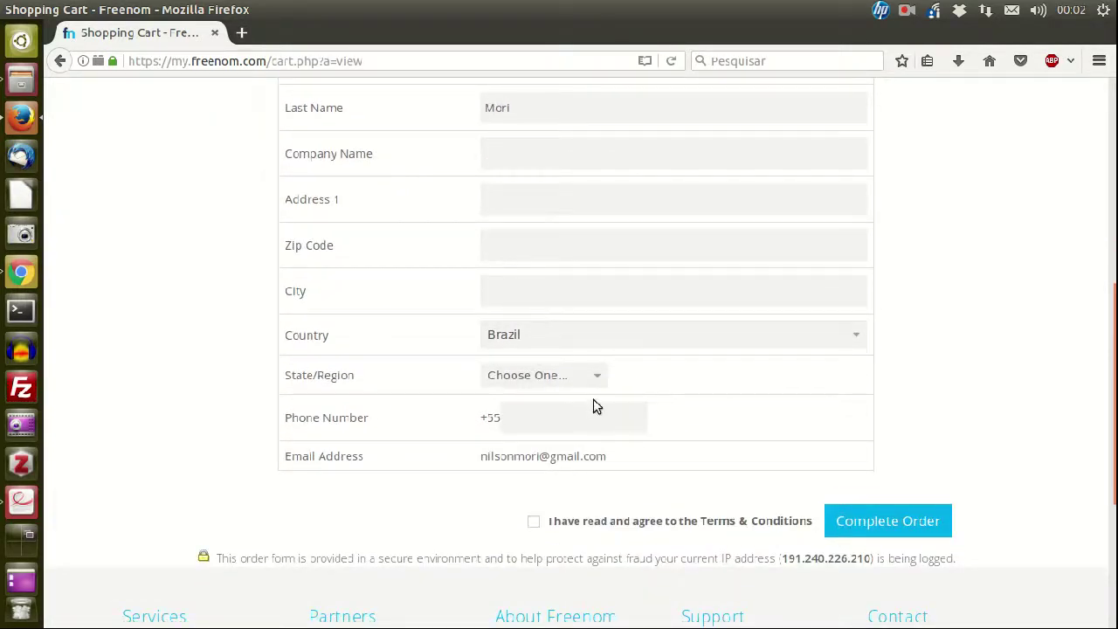
pyautogui.click(583, 376)
pyautogui.scroll(-2, 571, 309)
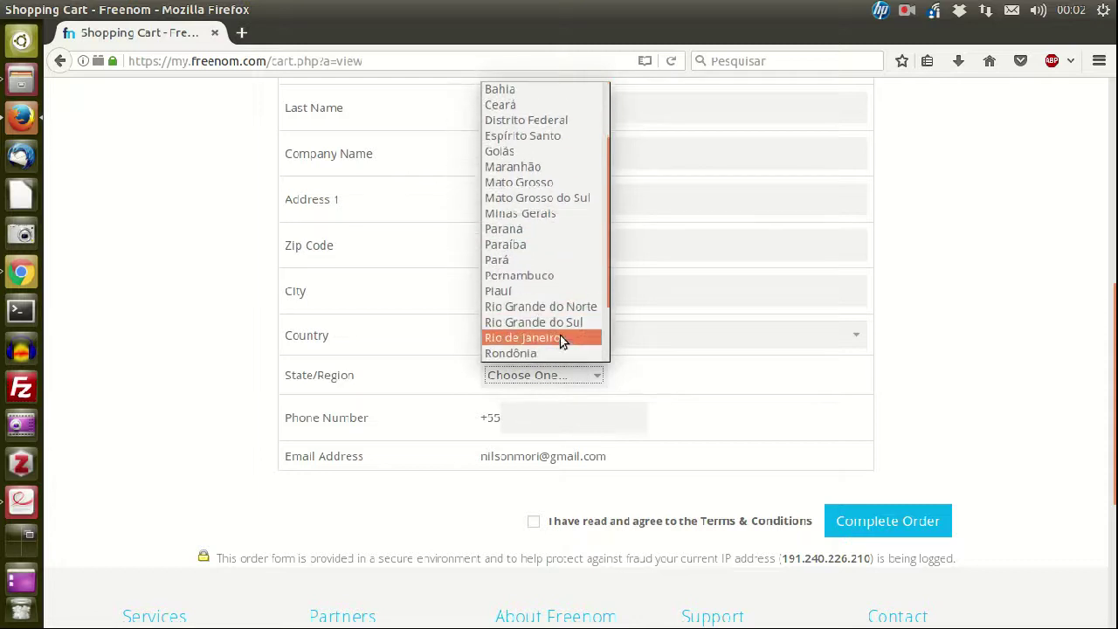
pyautogui.click(562, 338)
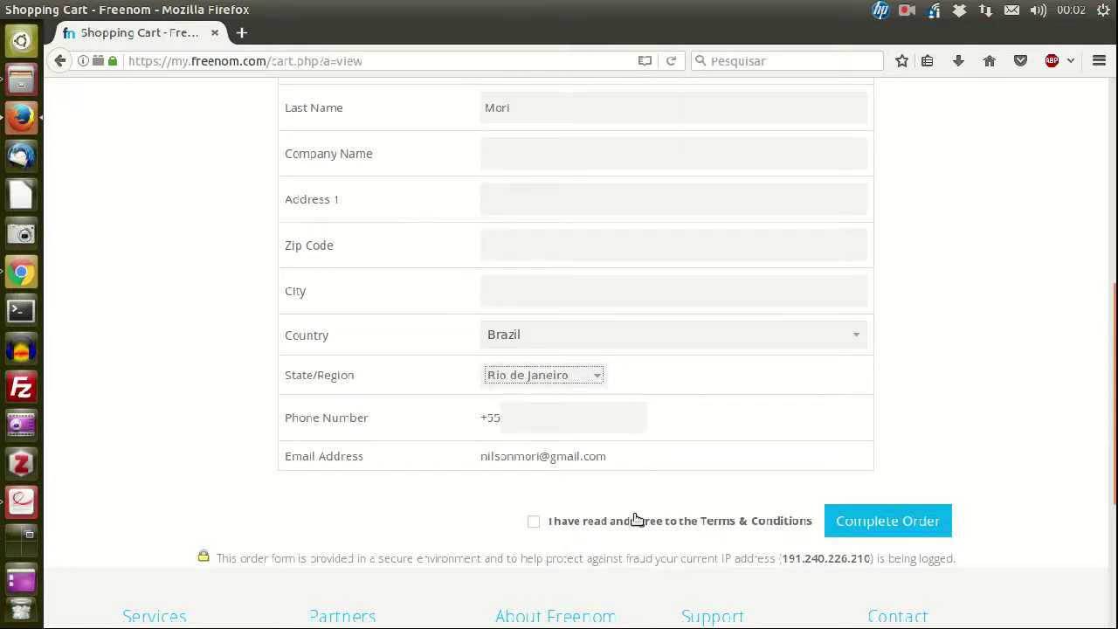
pyautogui.scroll(-3, 663, 454)
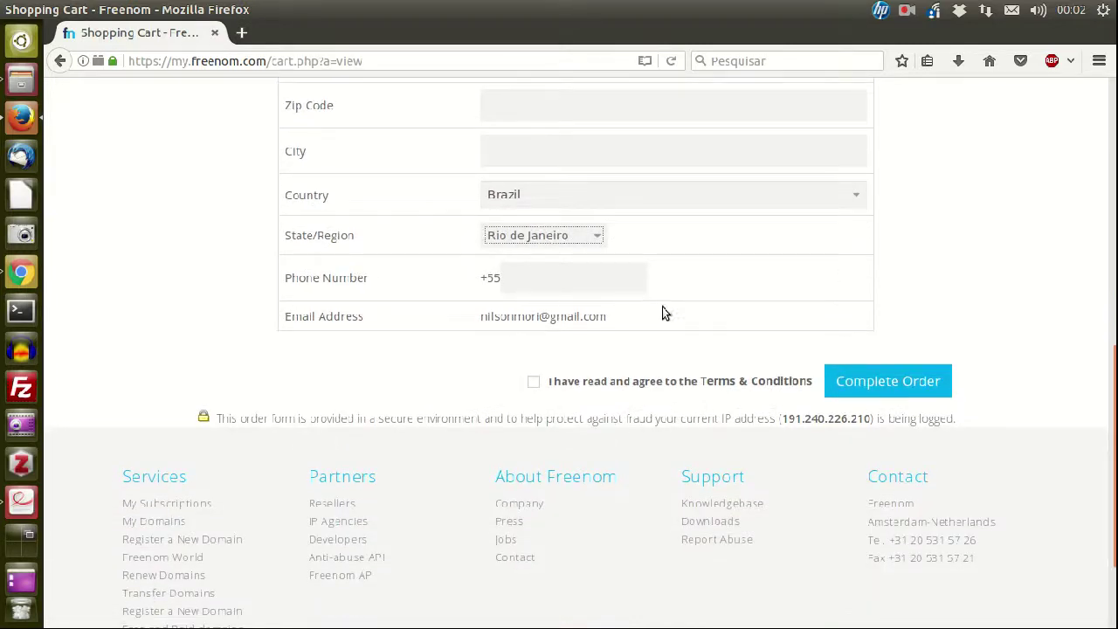
pyautogui.click(533, 382)
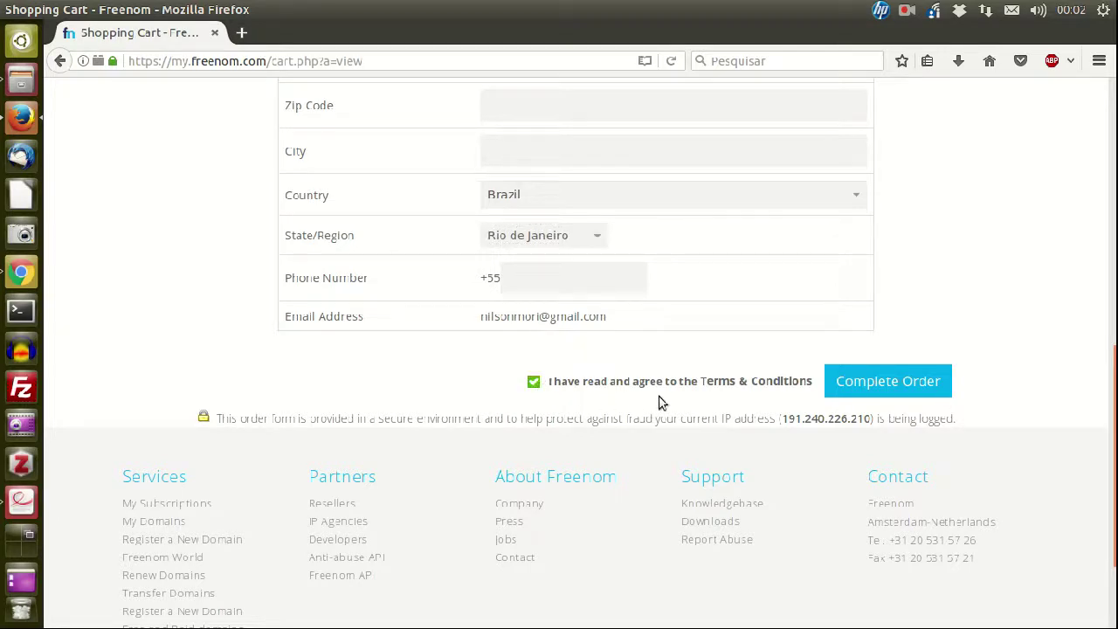
# Complete the domain order and open the My Domains list in the Freenom client area
pyautogui.click(900, 387)
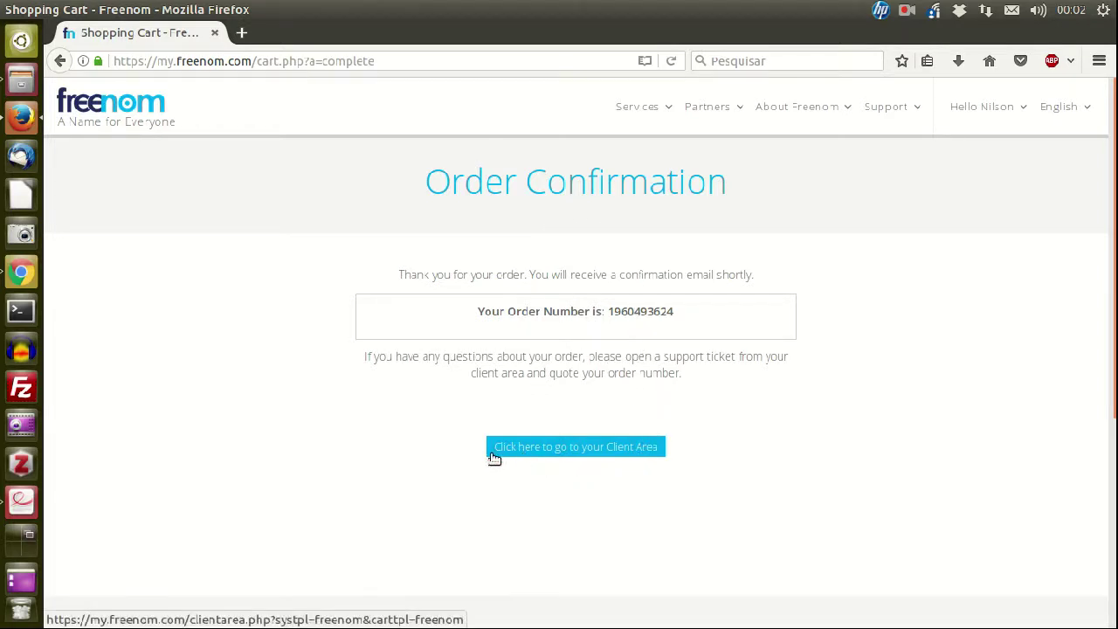
pyautogui.click(638, 449)
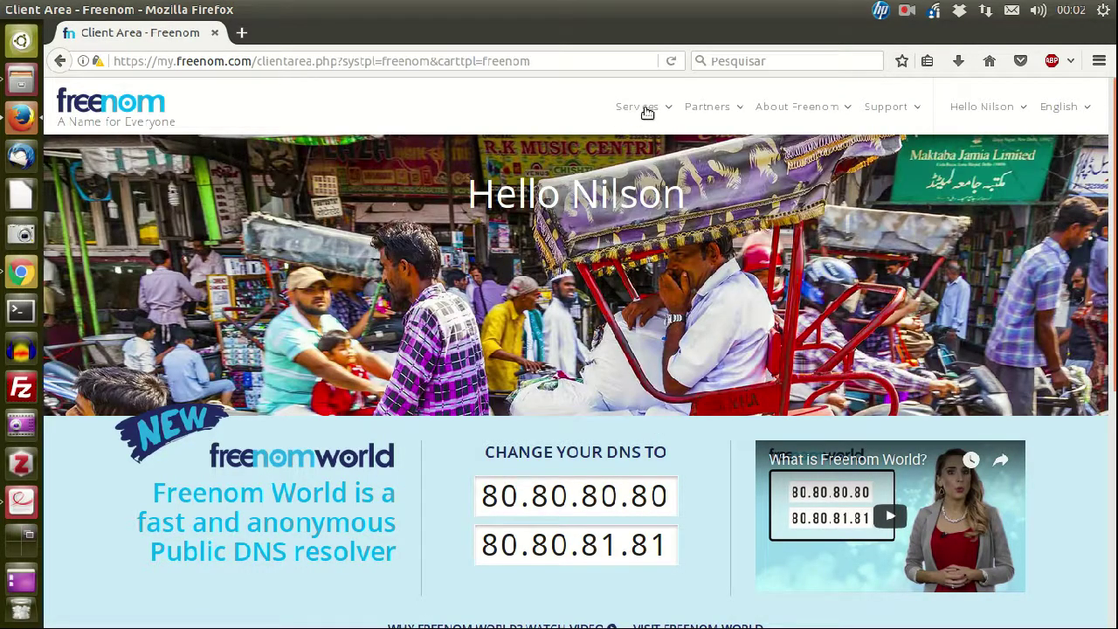
pyautogui.click(648, 115)
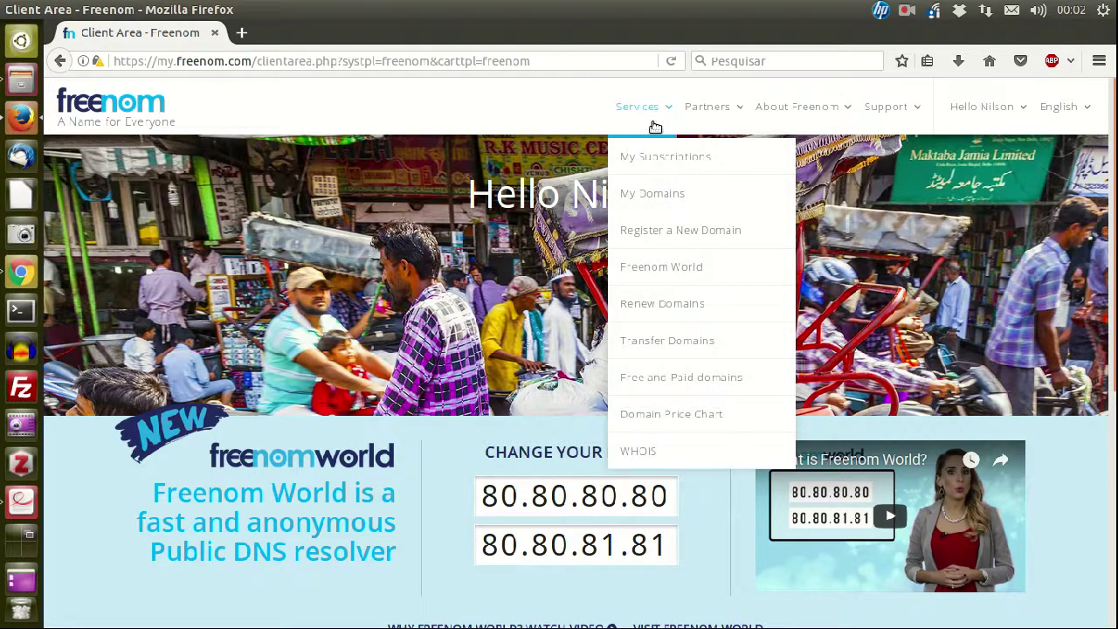
pyautogui.click(670, 193)
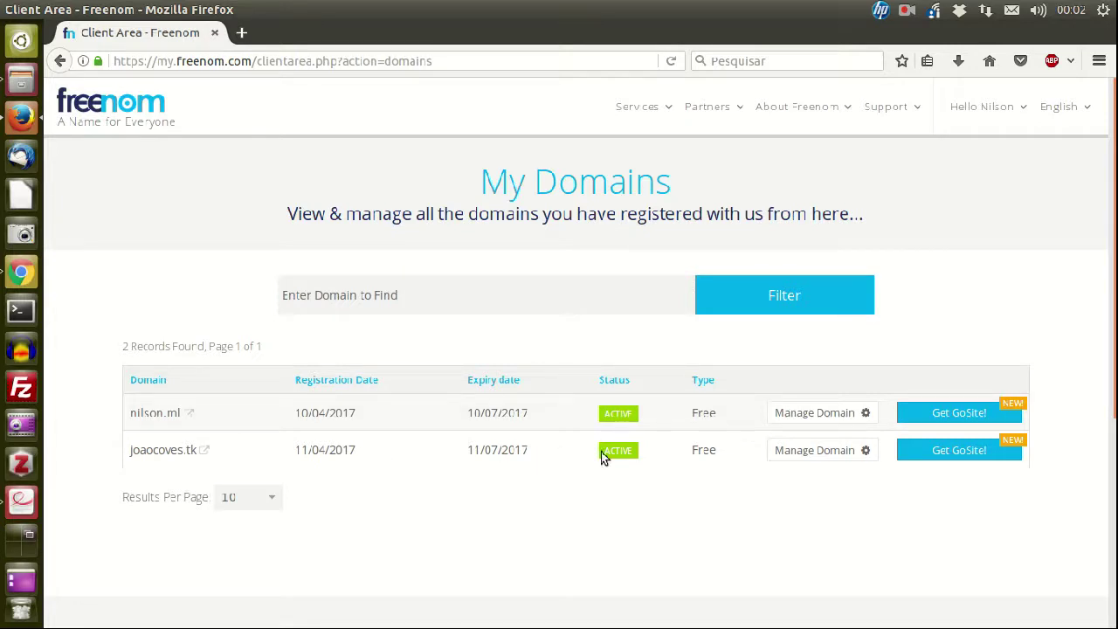
# Open the Freenom DNS management of joaocoves.tk, checking its expiry date and the existing A record's name
pyautogui.click(795, 459)
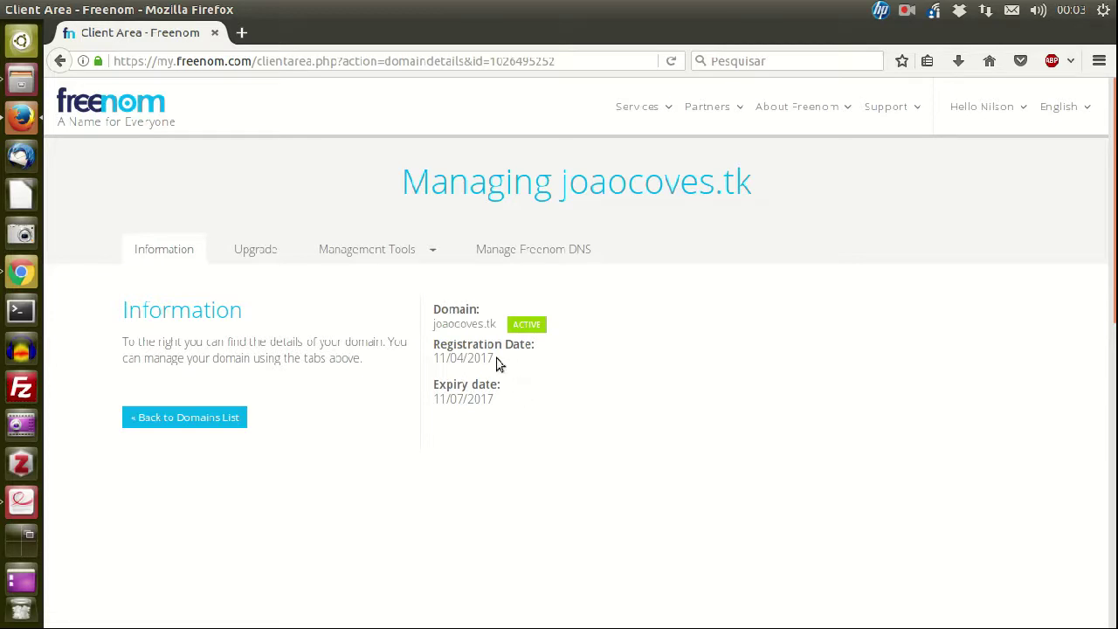
pyautogui.moveTo(440, 399); pyautogui.dragTo(514, 409)
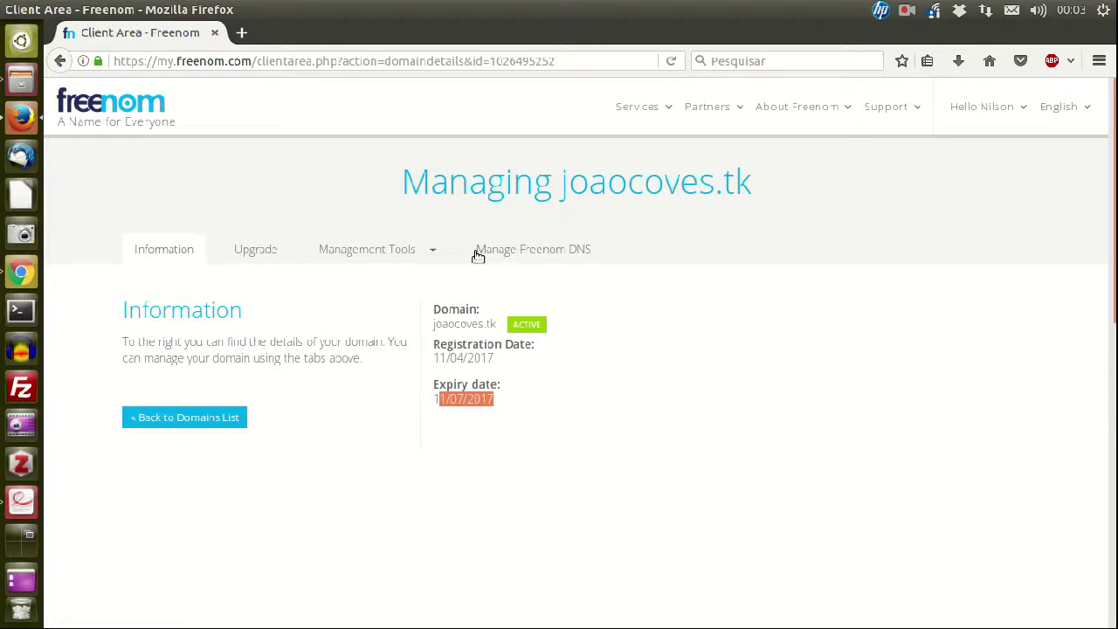
pyautogui.click(552, 255)
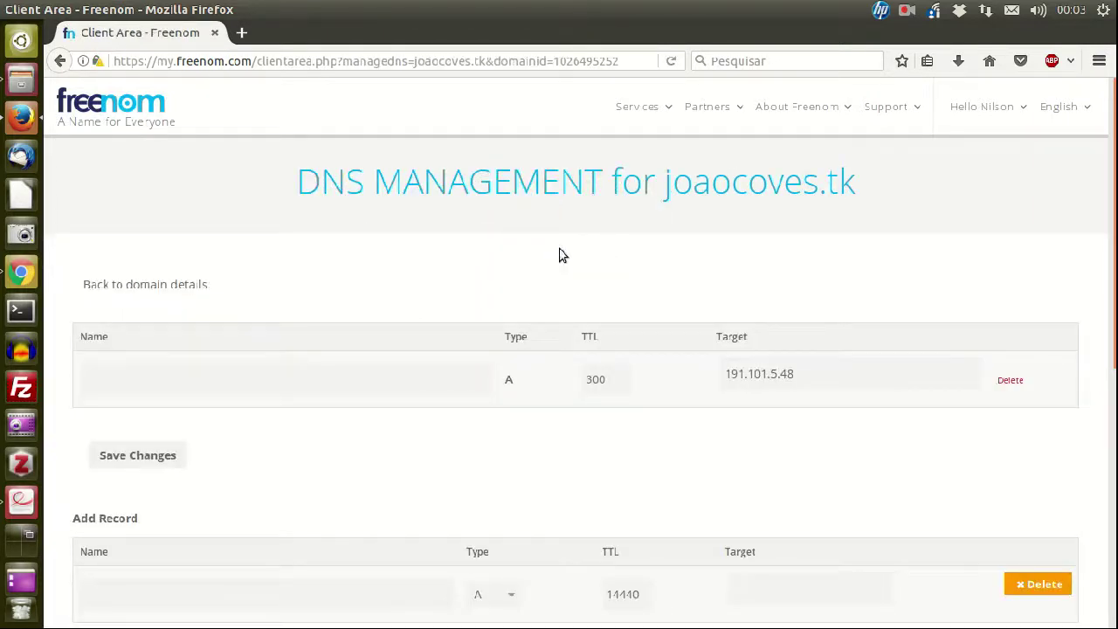
pyautogui.moveTo(655, 182); pyautogui.dragTo(838, 175)
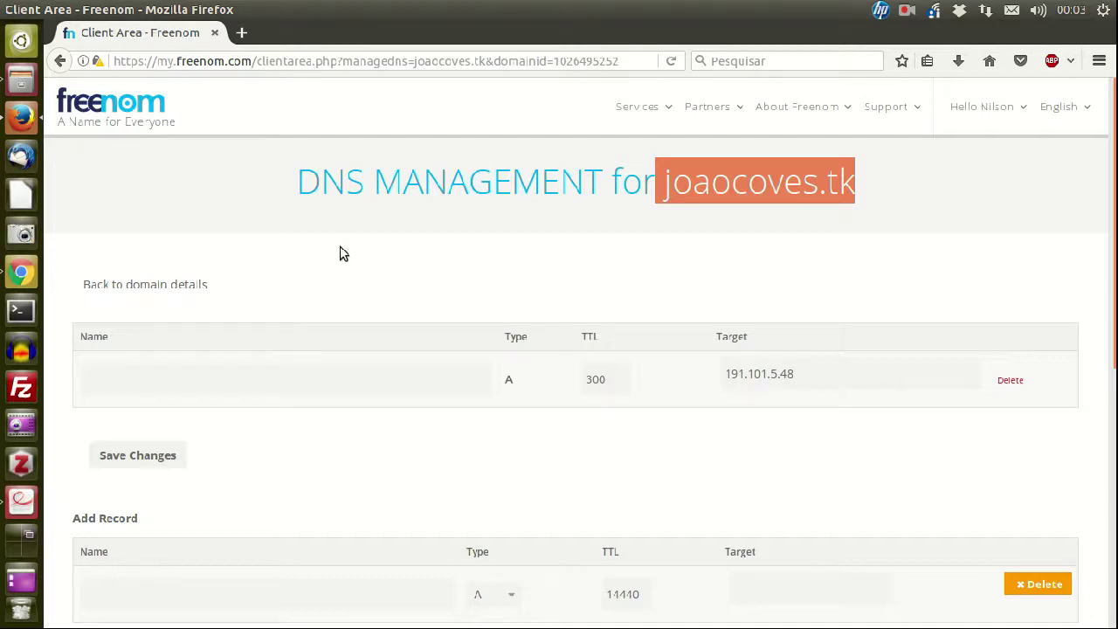
pyautogui.scroll(-2, 330, 349)
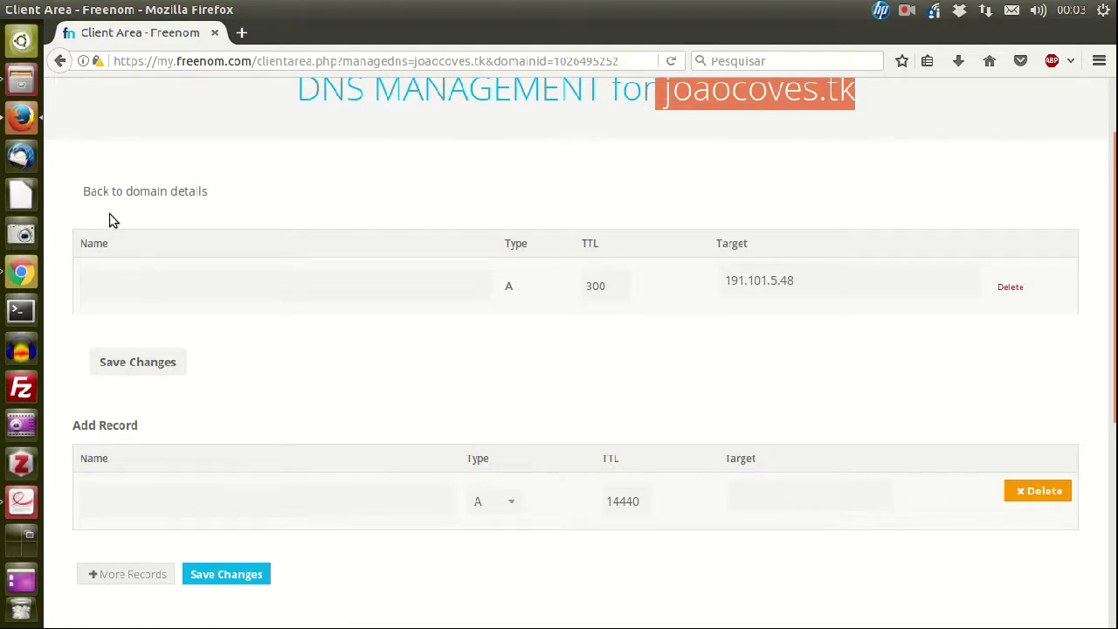
pyautogui.click(194, 284)
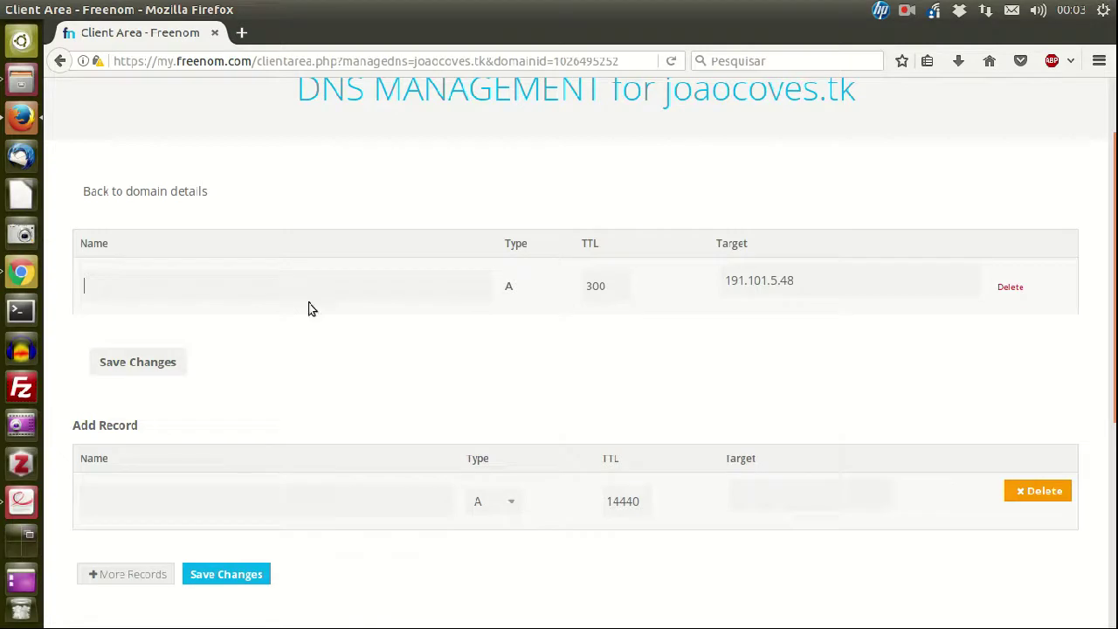
pyautogui.scroll(2, 312, 306)
pyautogui.moveTo(666, 179); pyautogui.dragTo(868, 187)
pyautogui.click(124, 384)
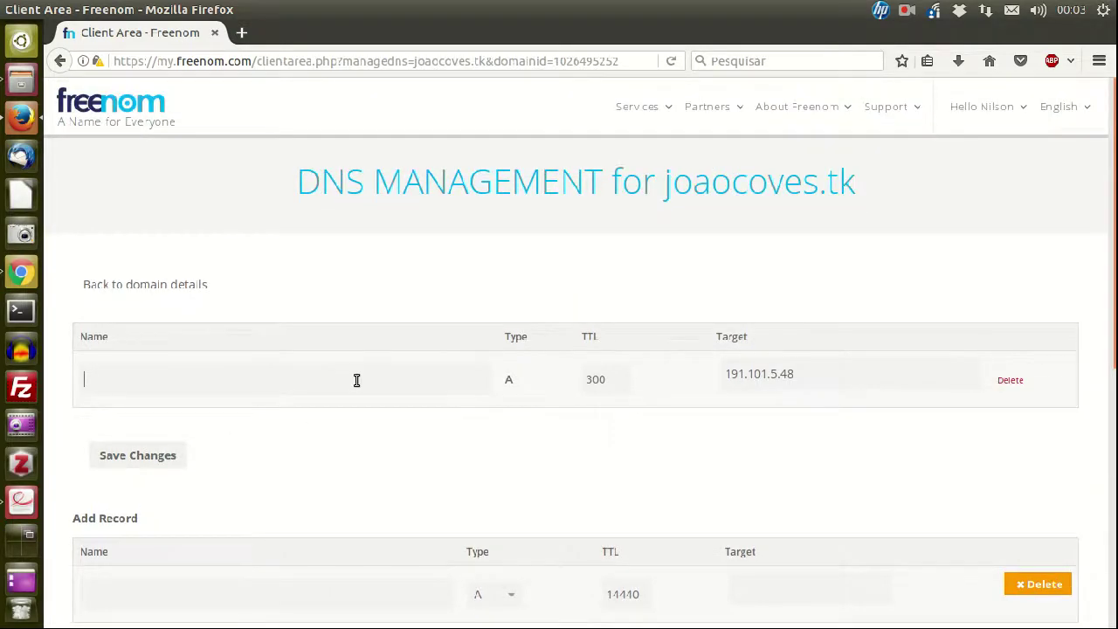
# Name the new DNS record webmail and keep its type as A
pyautogui.scroll(-4, 358, 385)
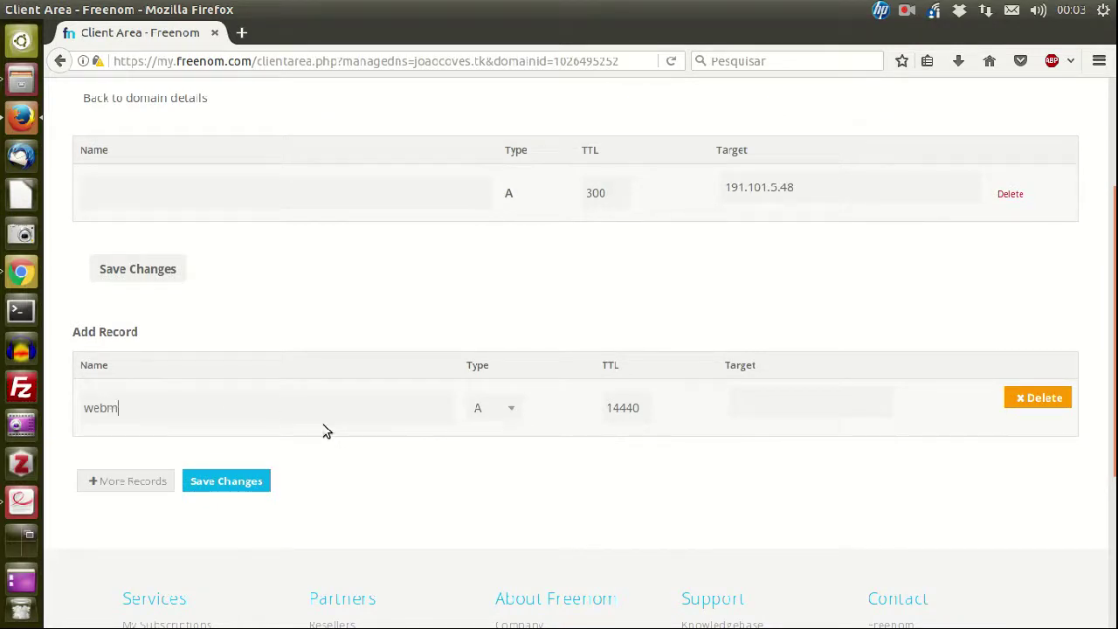
pyautogui.click(503, 412)
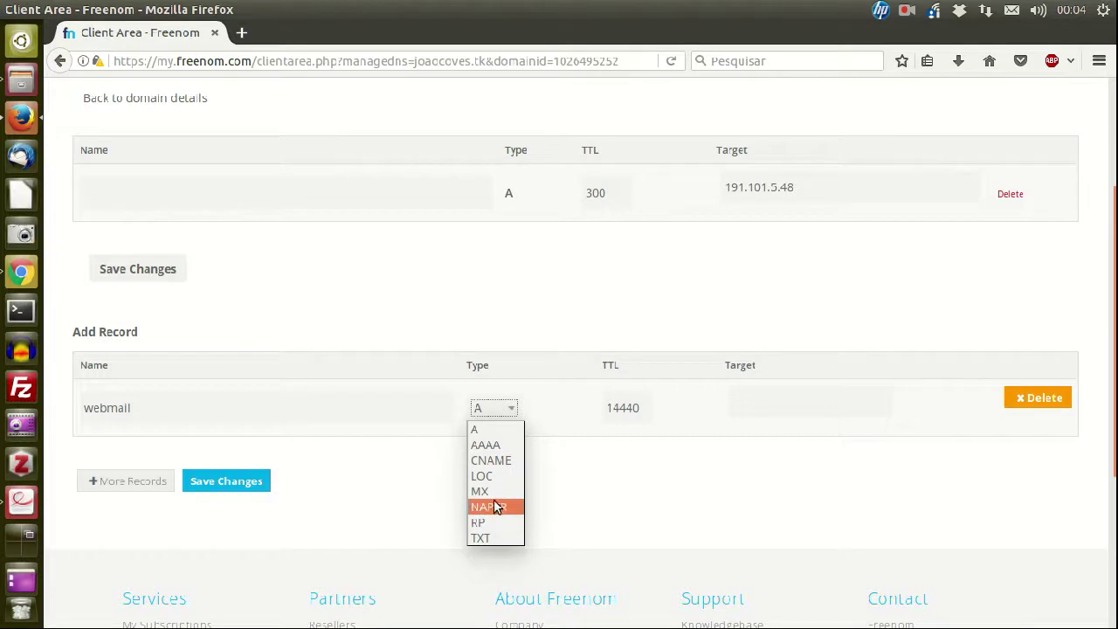
pyautogui.click(490, 409)
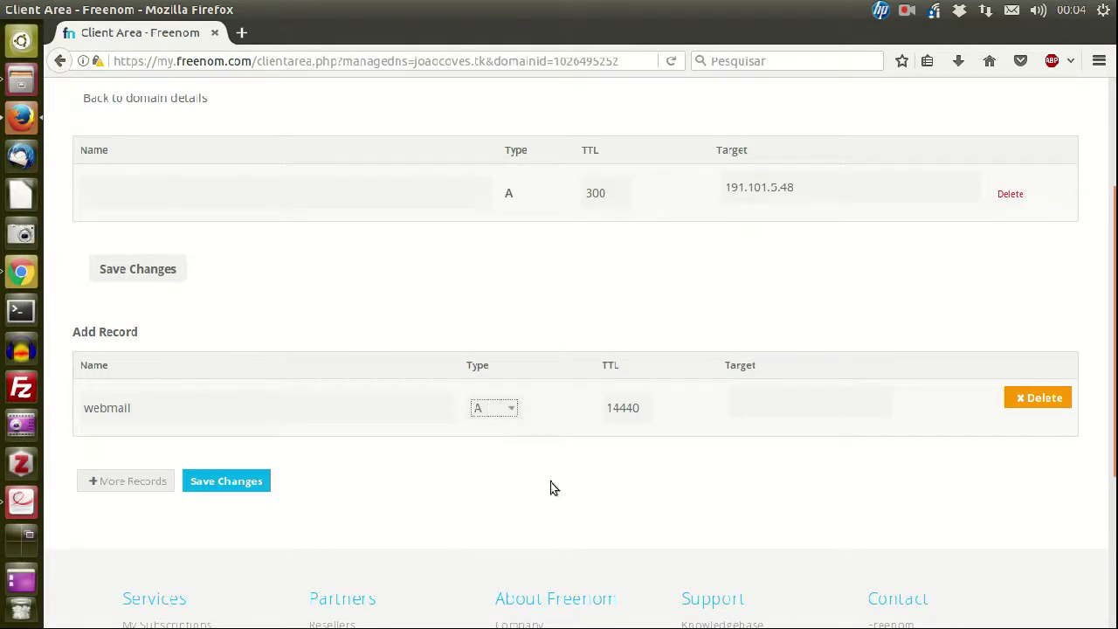
# Copy 191.101.5.48 from the existing A record into the webmail record's target and save the new record
pyautogui.moveTo(803, 188); pyautogui.dragTo(687, 179)
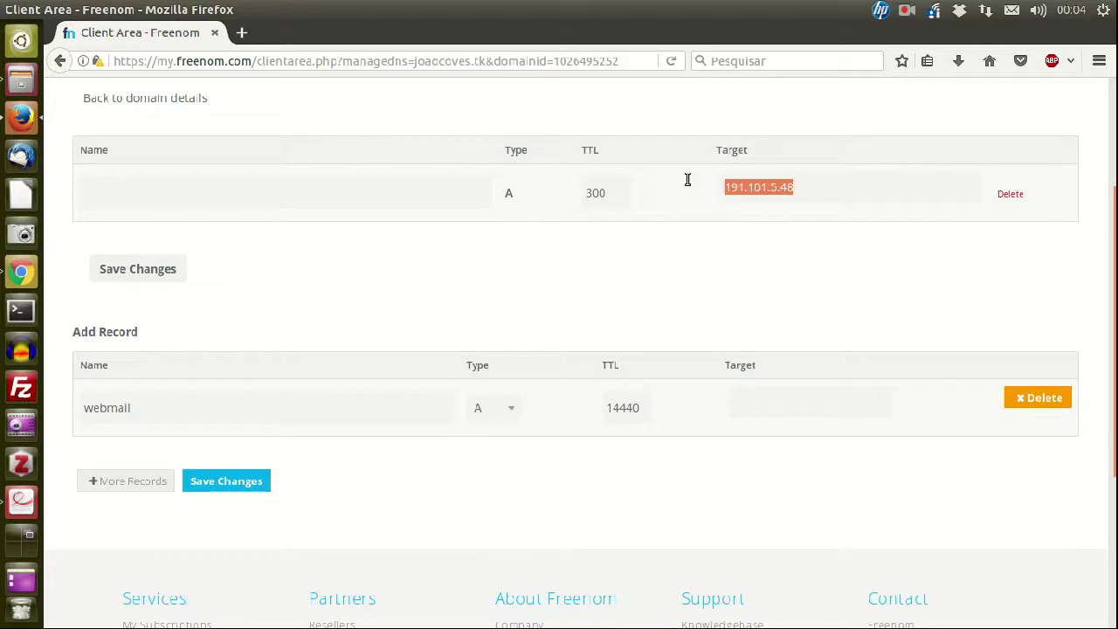
pyautogui.rightClick(746, 194)
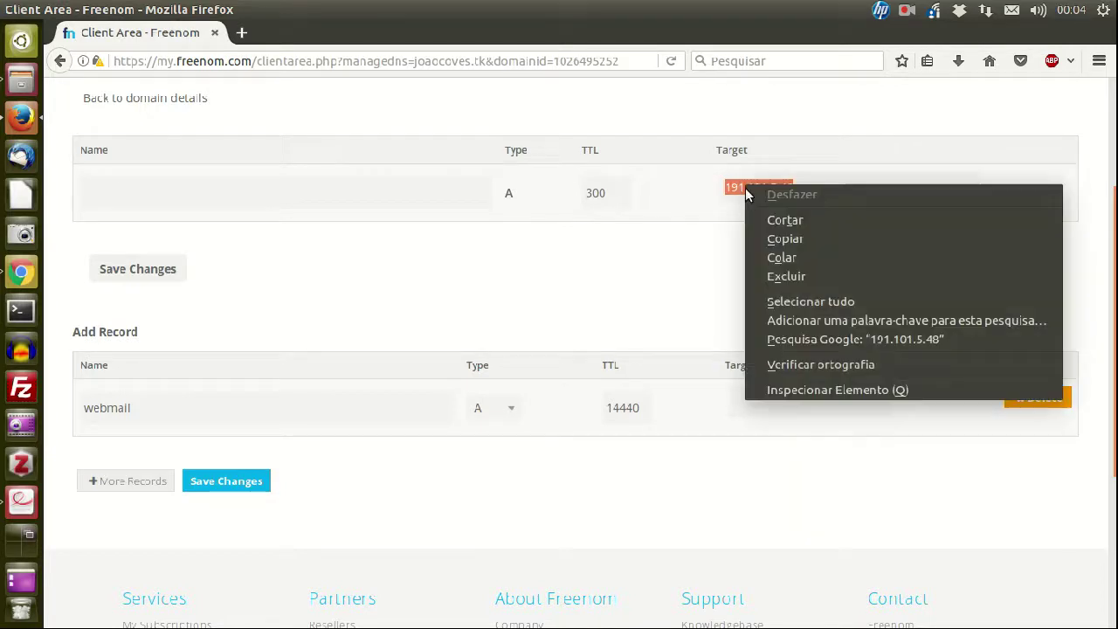
pyautogui.click(782, 238)
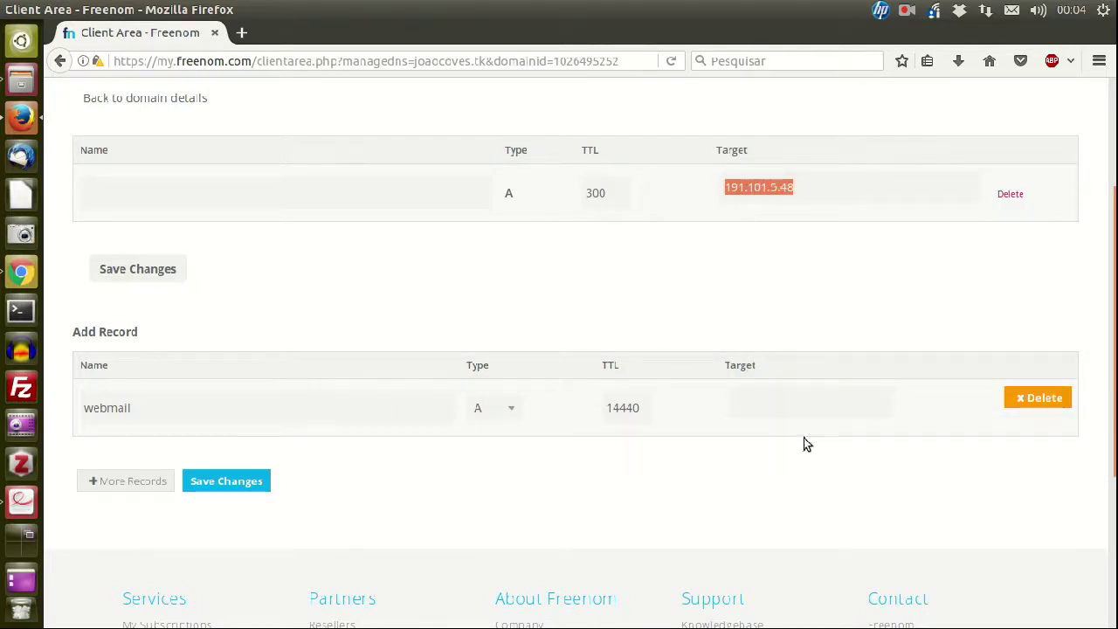
pyautogui.click(769, 396)
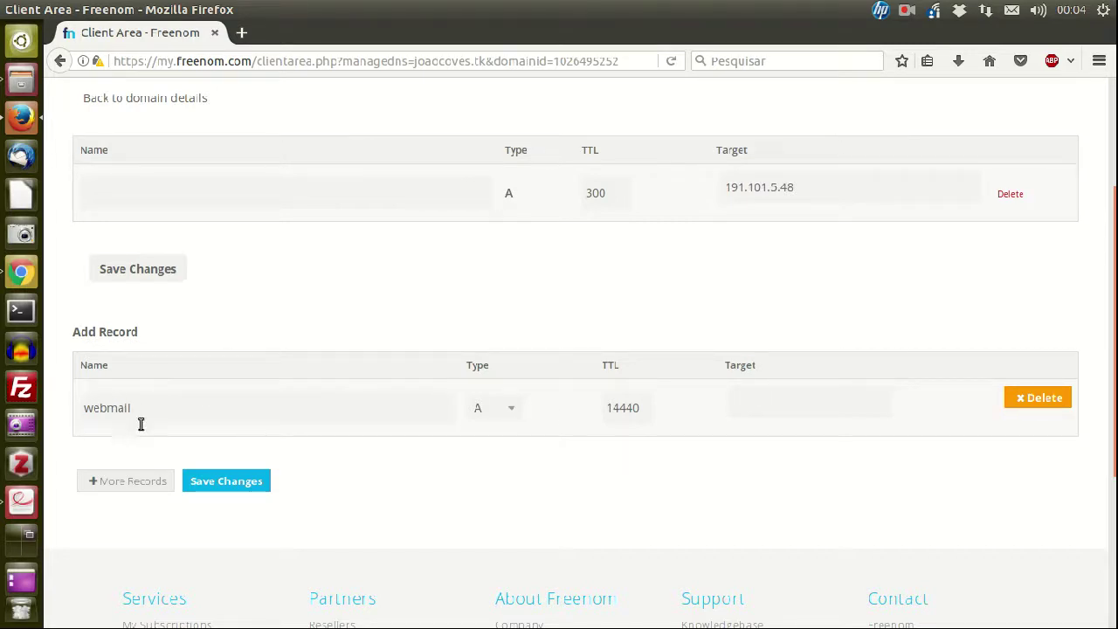
pyautogui.rightClick(795, 419)
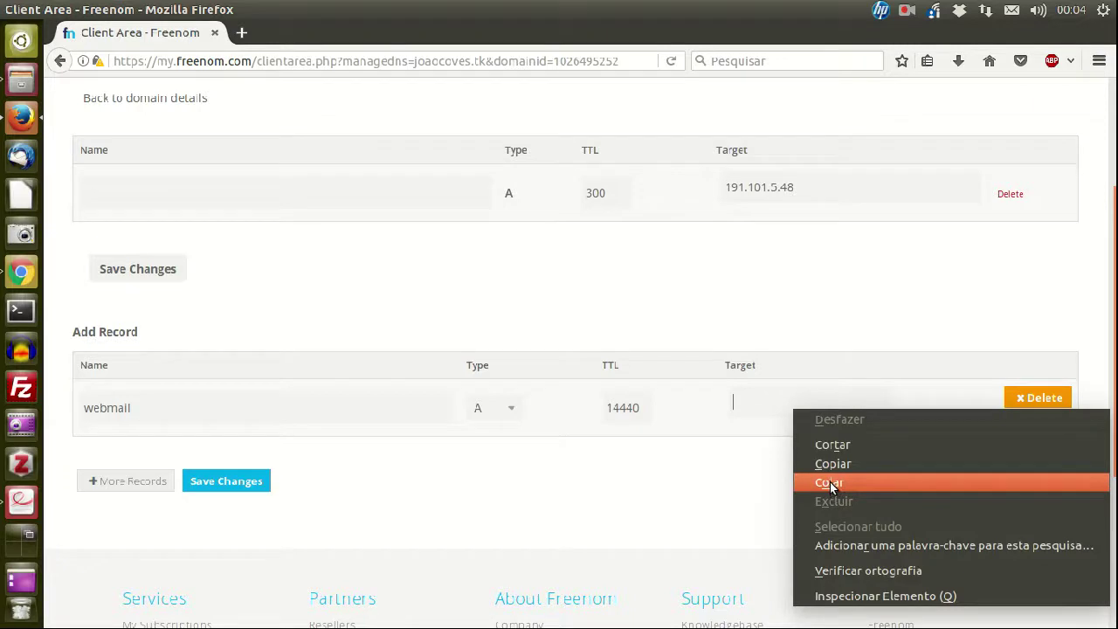
pyautogui.click(831, 485)
pyautogui.click(829, 421)
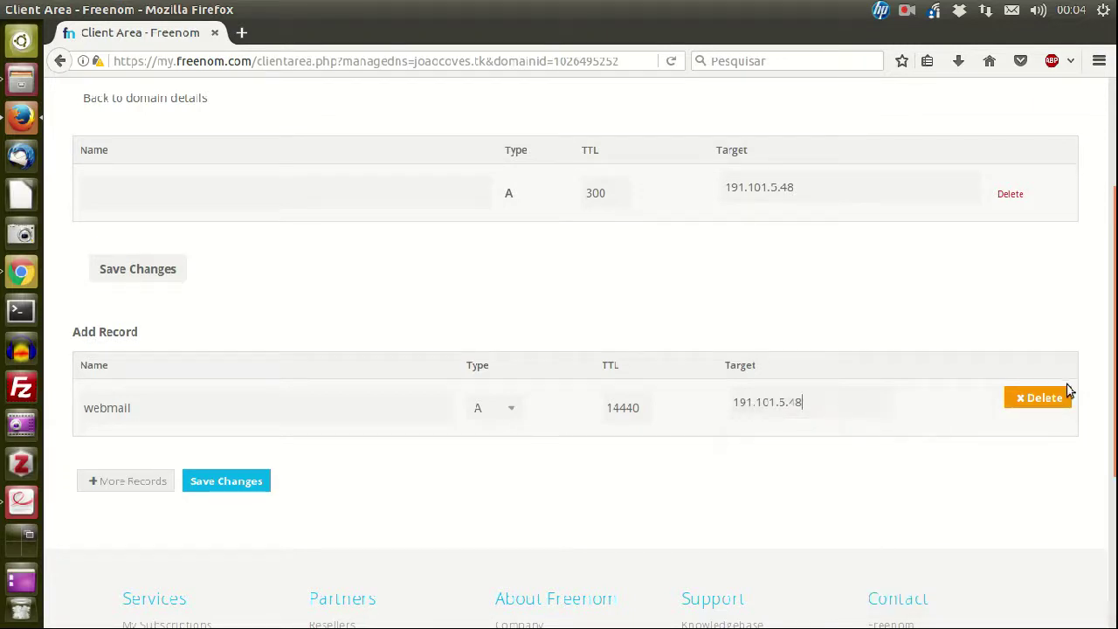
pyautogui.click(228, 483)
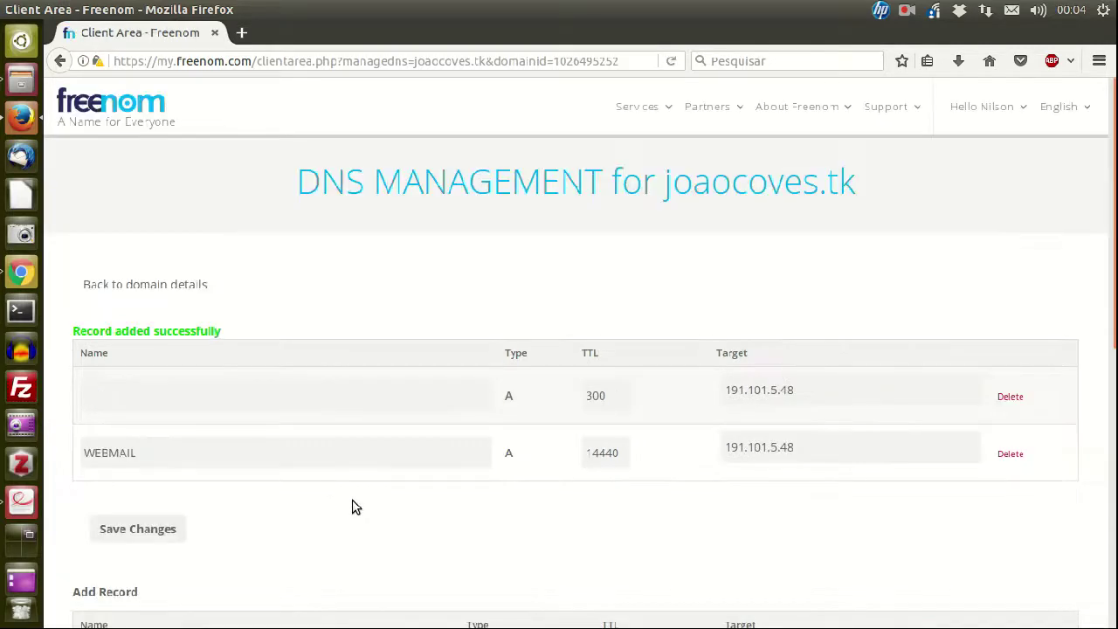
# Enter loja as the name of another new A record for joaocoves.tk
pyautogui.scroll(-3, 378, 444)
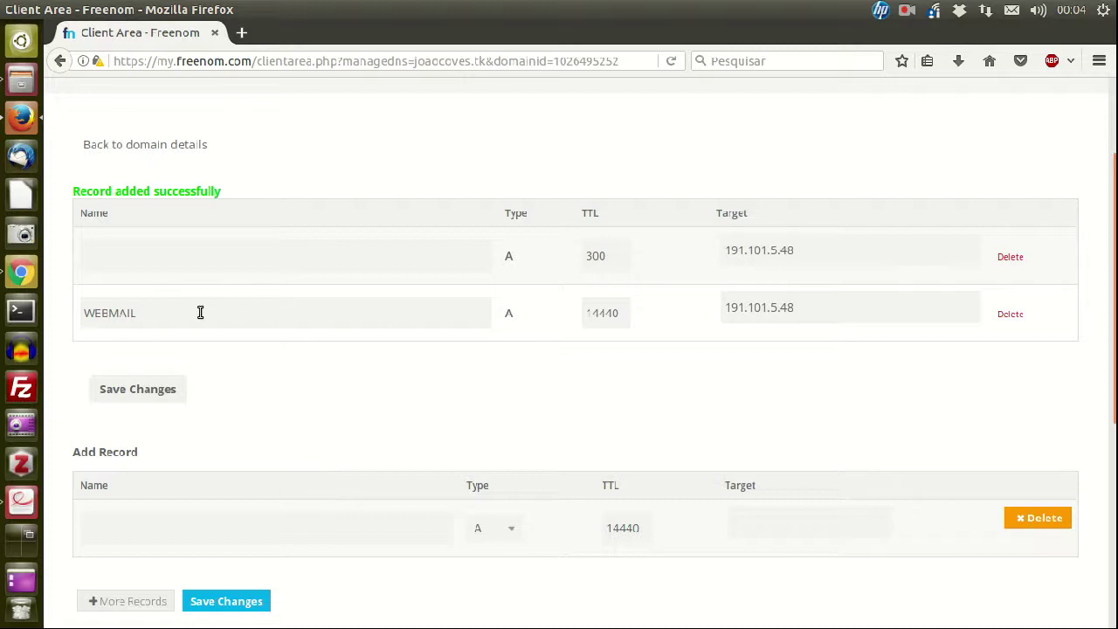
pyautogui.scroll(1, 635, 232)
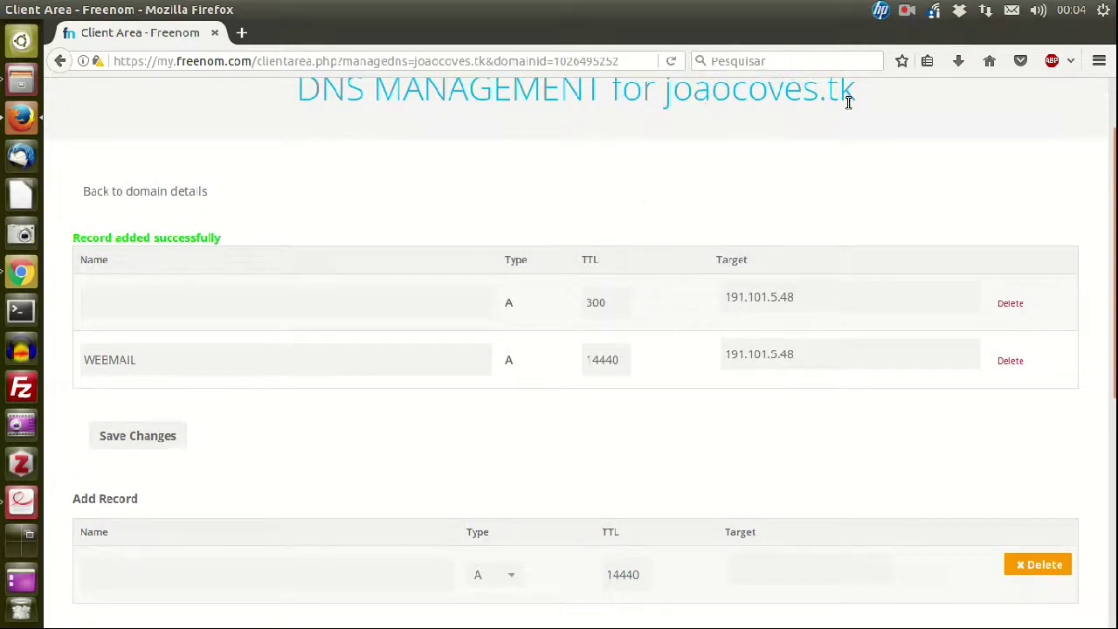
pyautogui.scroll(1, 457, 279)
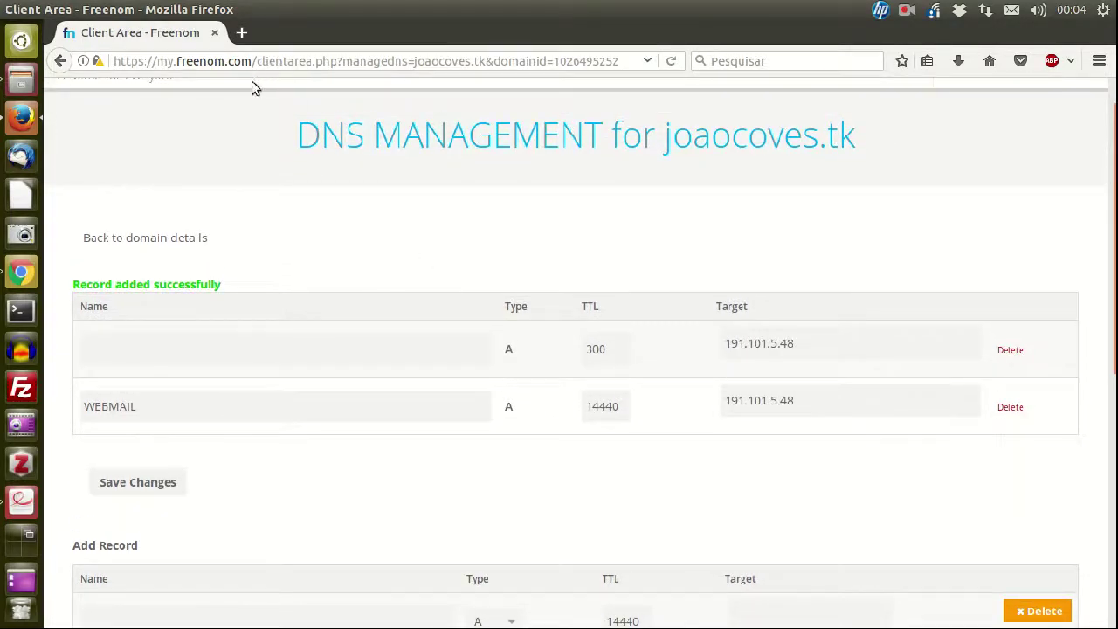
pyautogui.scroll(-2, 251, 344)
pyautogui.click(220, 524)
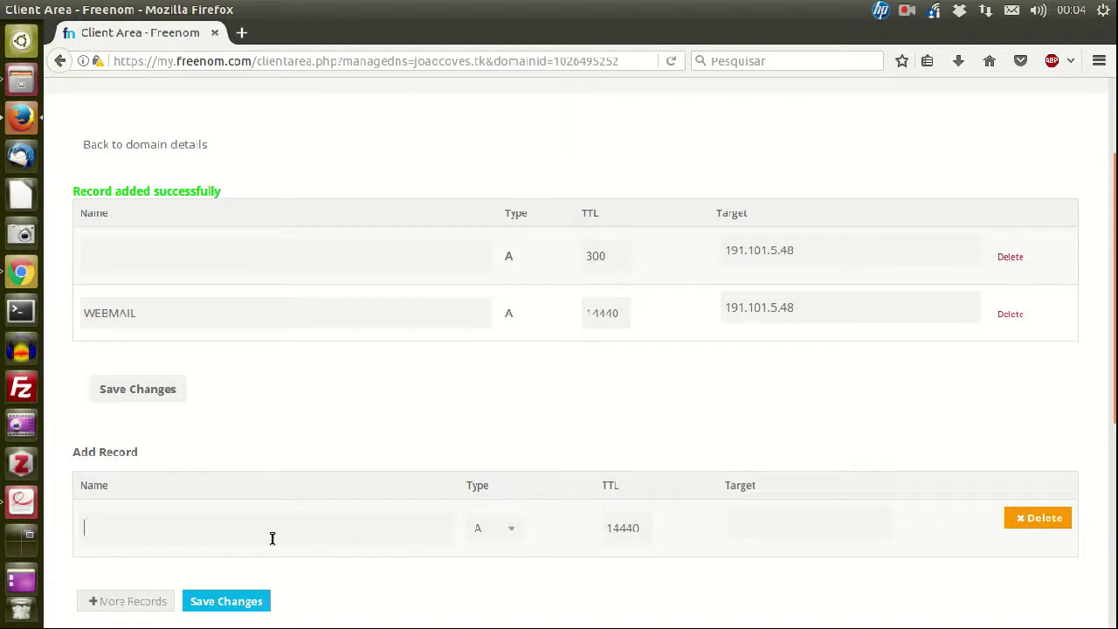
pyautogui.write('loja')
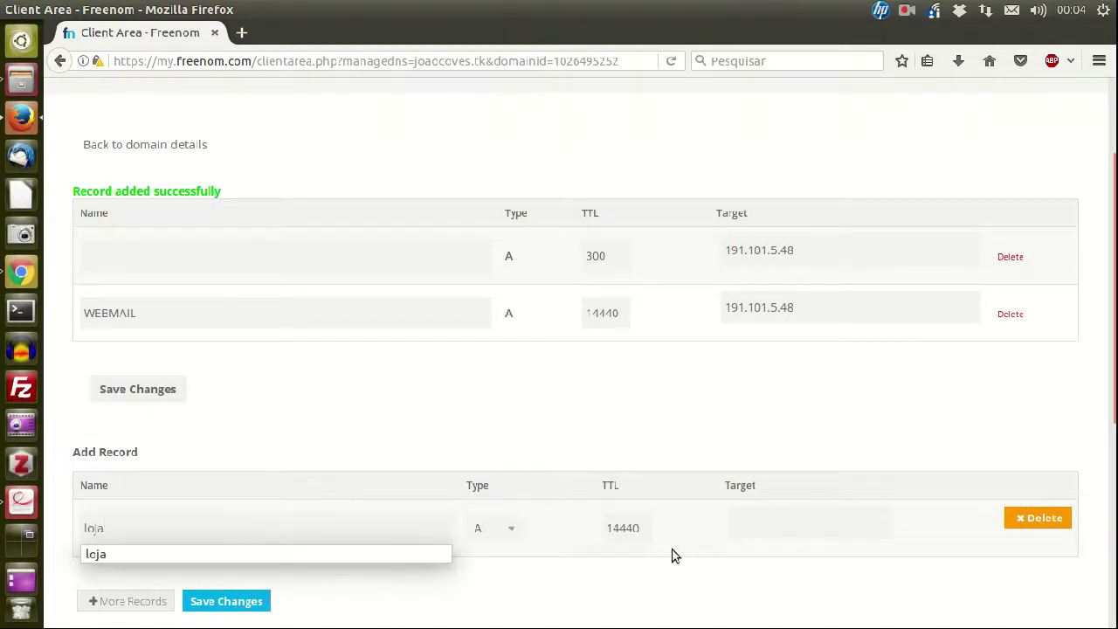
# Set the loja record's target to 191.101.5.48 and save the new record
pyautogui.click(736, 526)
pyautogui.moveTo(798, 307); pyautogui.dragTo(709, 304)
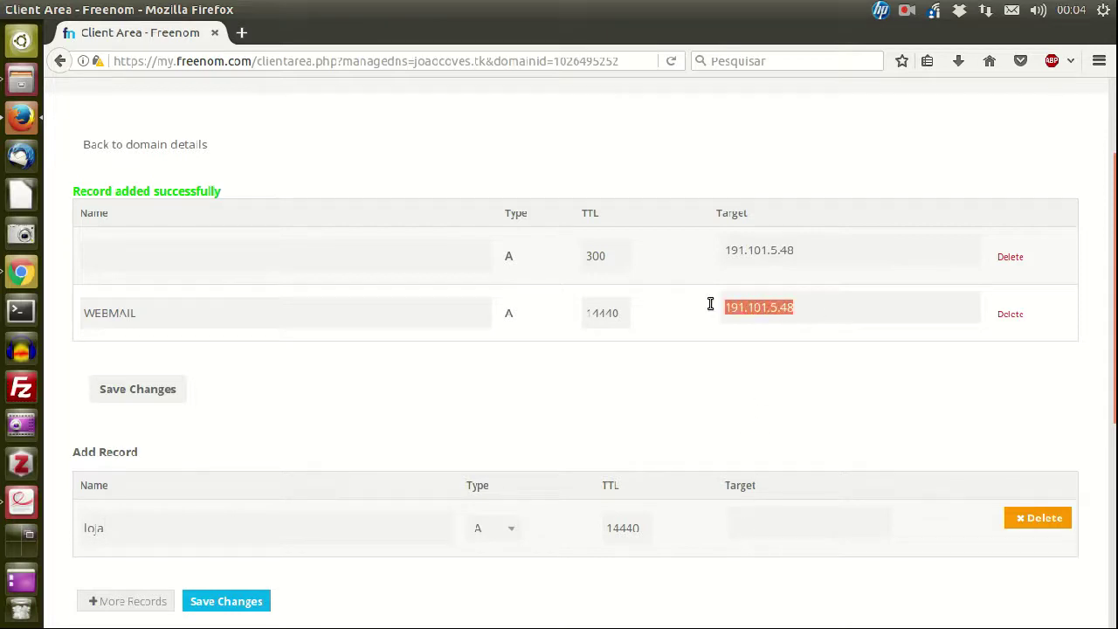
pyautogui.click(757, 526)
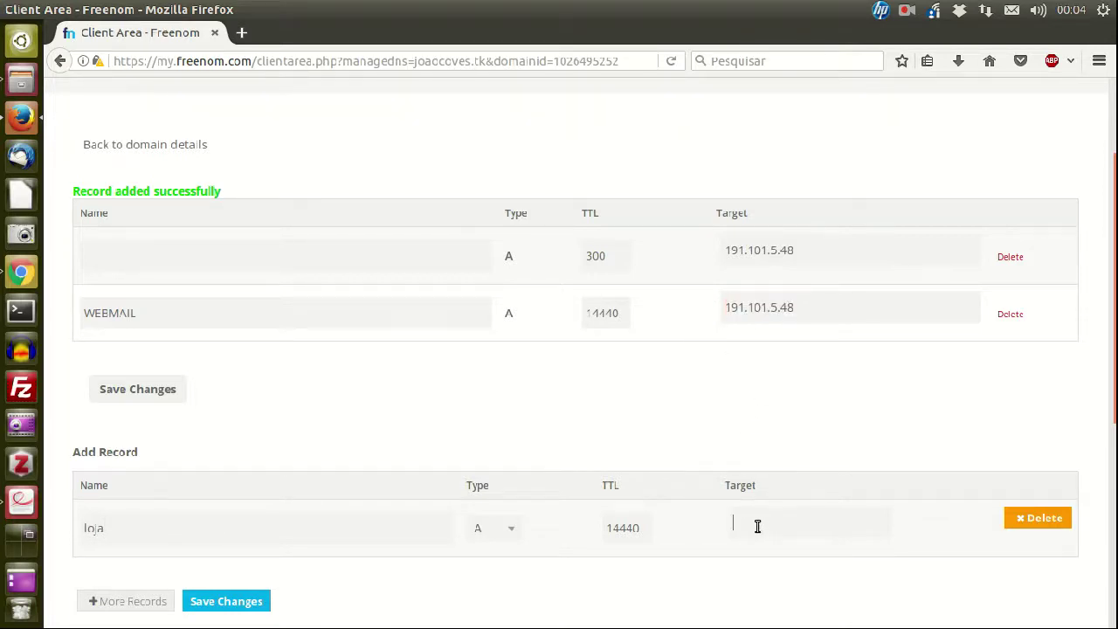
pyautogui.hotkey('ctrl', 'v')
pyautogui.click(821, 526)
pyautogui.scroll(-2, 608, 448)
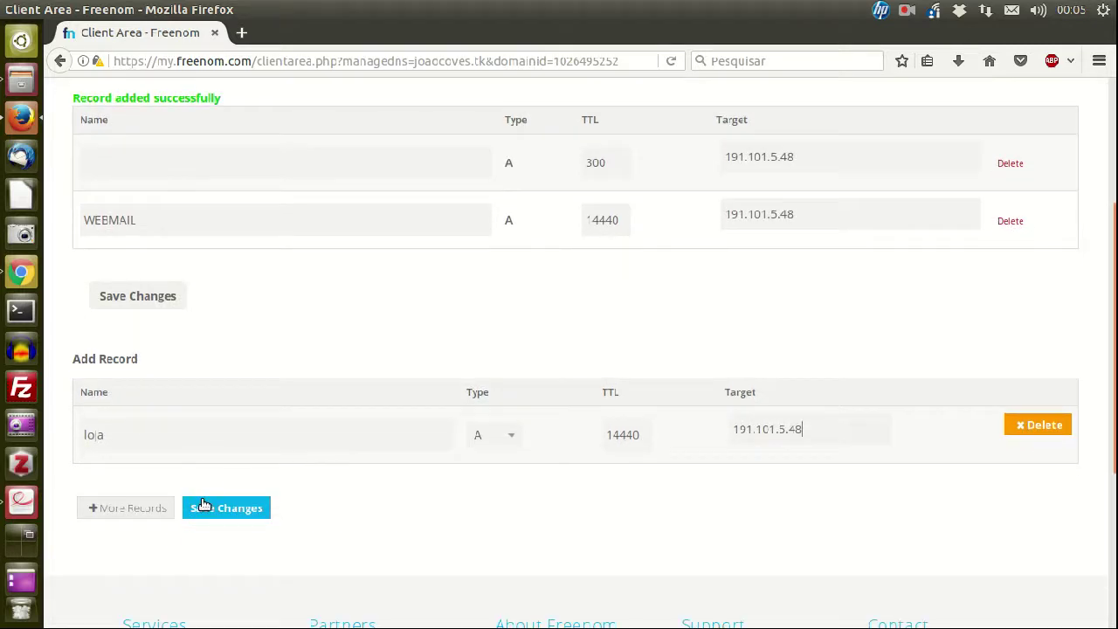
pyautogui.click(204, 506)
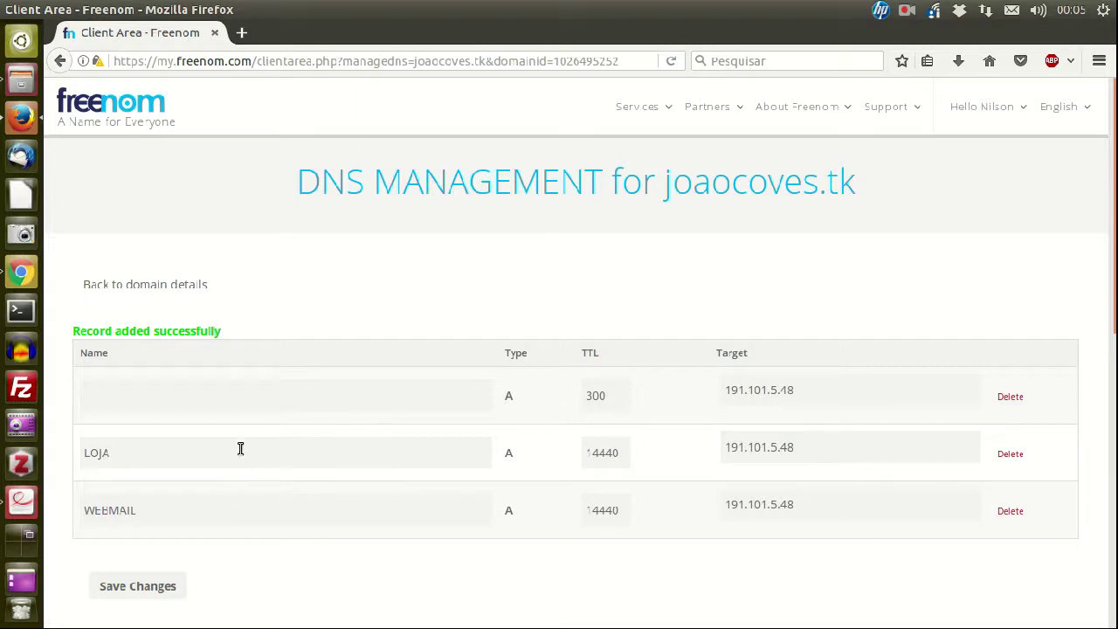
# Switch to the Terminal, move its window clear of the domain heading, and run dig joaocoves.tk to query its DNS
pyautogui.click(21, 311)
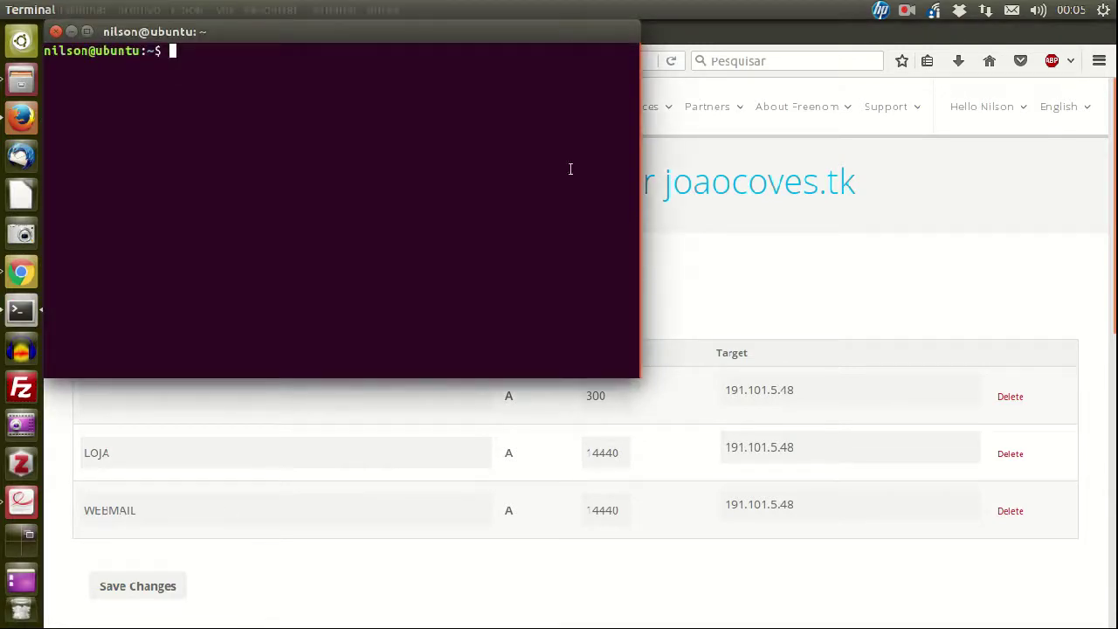
pyautogui.moveTo(389, 39); pyautogui.dragTo(836, 75)
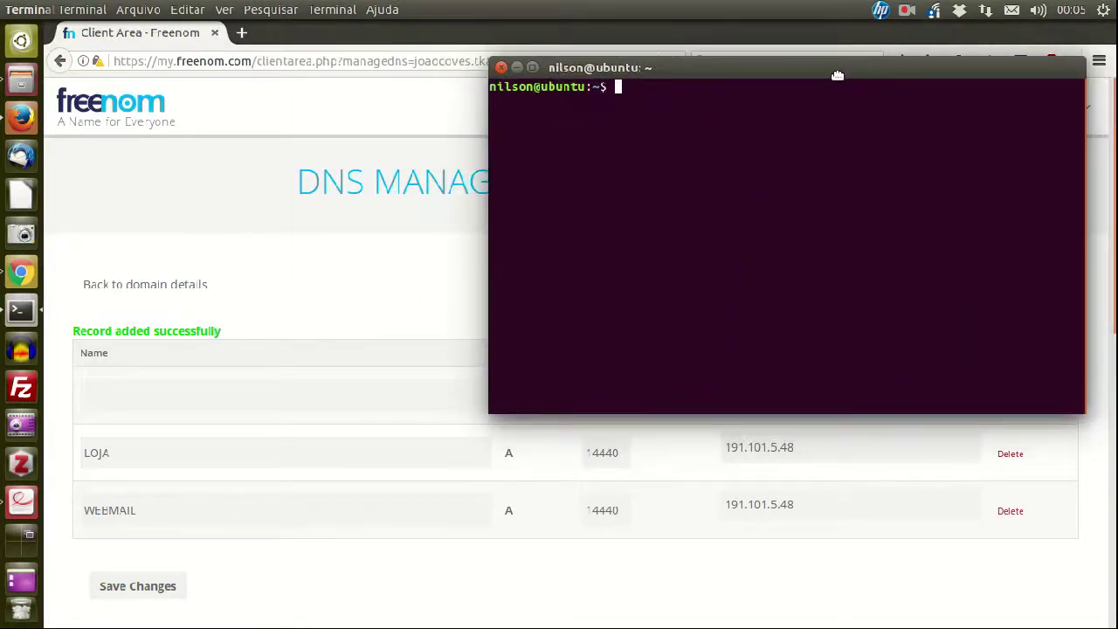
pyautogui.write('dig')
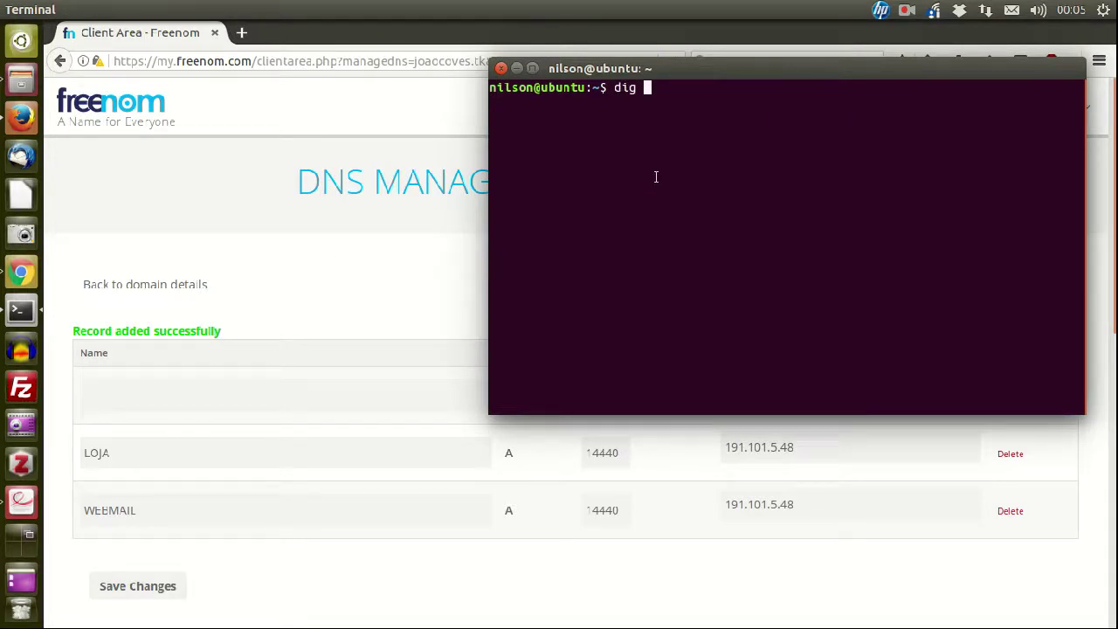
pyautogui.moveTo(688, 79); pyautogui.dragTo(656, 248)
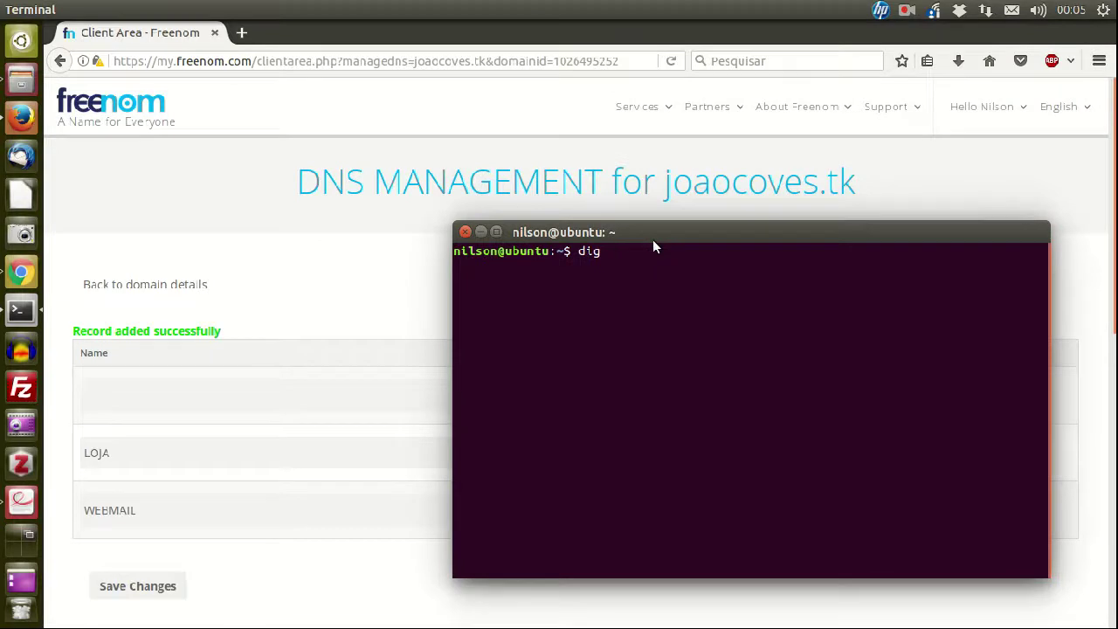
pyautogui.write('joaocoves.tk')
pyautogui.press('Return')
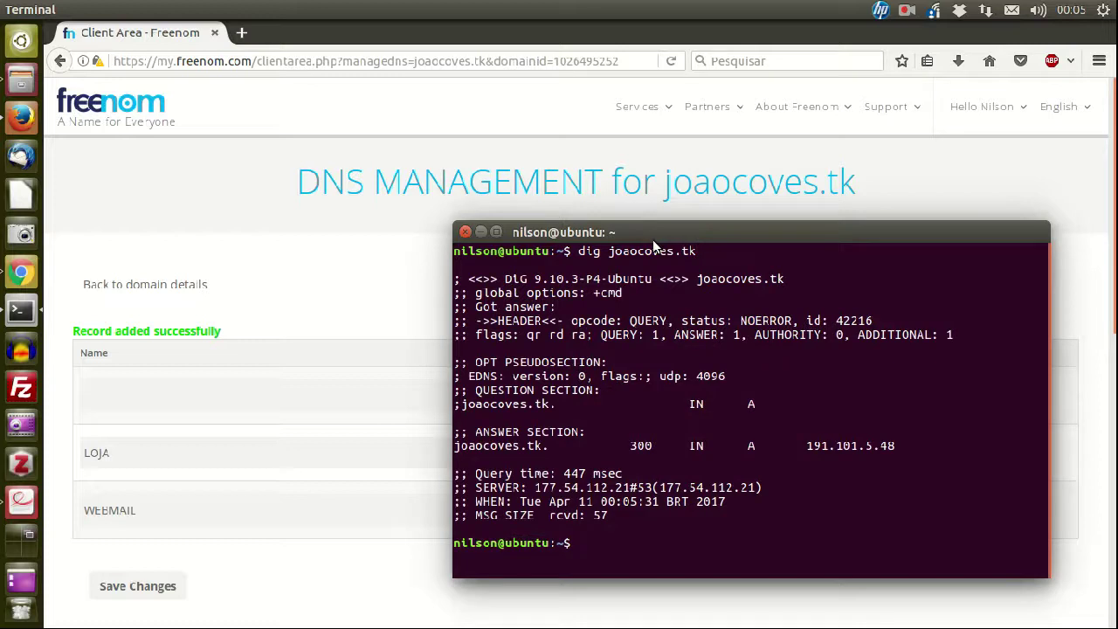
# Highlight the joaocoves.tk answer line, run dig loja.joaocoves.tk to query the loja subdomain, and highlight its authority record data
pyautogui.moveTo(897, 446); pyautogui.dragTo(450, 445)
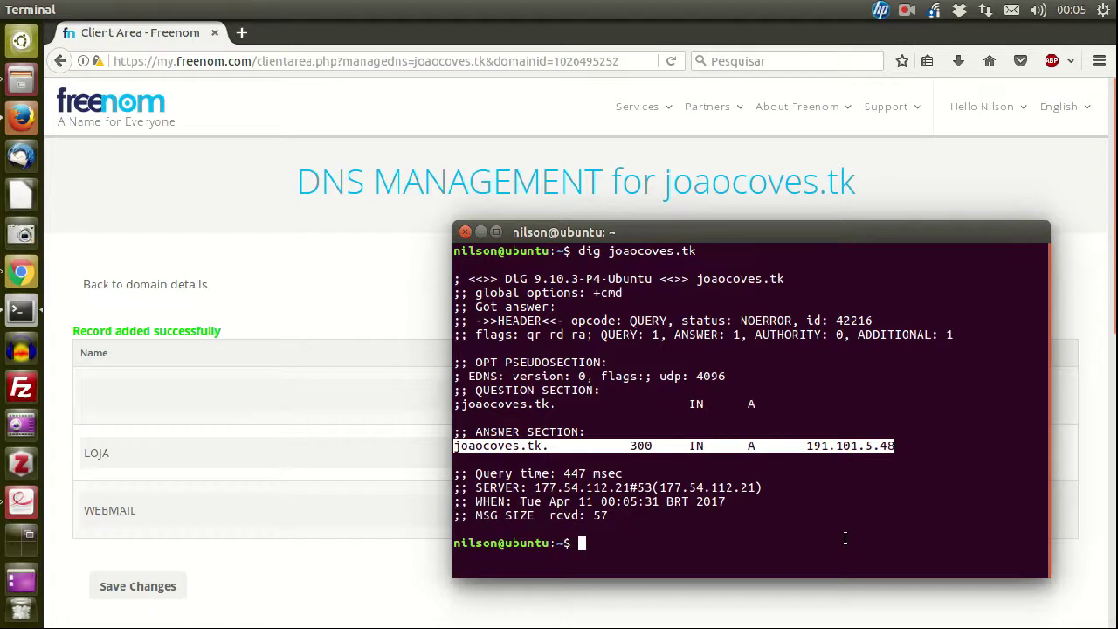
pyautogui.press('Up')
pyautogui.press('Home')
pyautogui.press('Right')
pyautogui.press('Right')
pyautogui.press('Right')
pyautogui.press('Right')
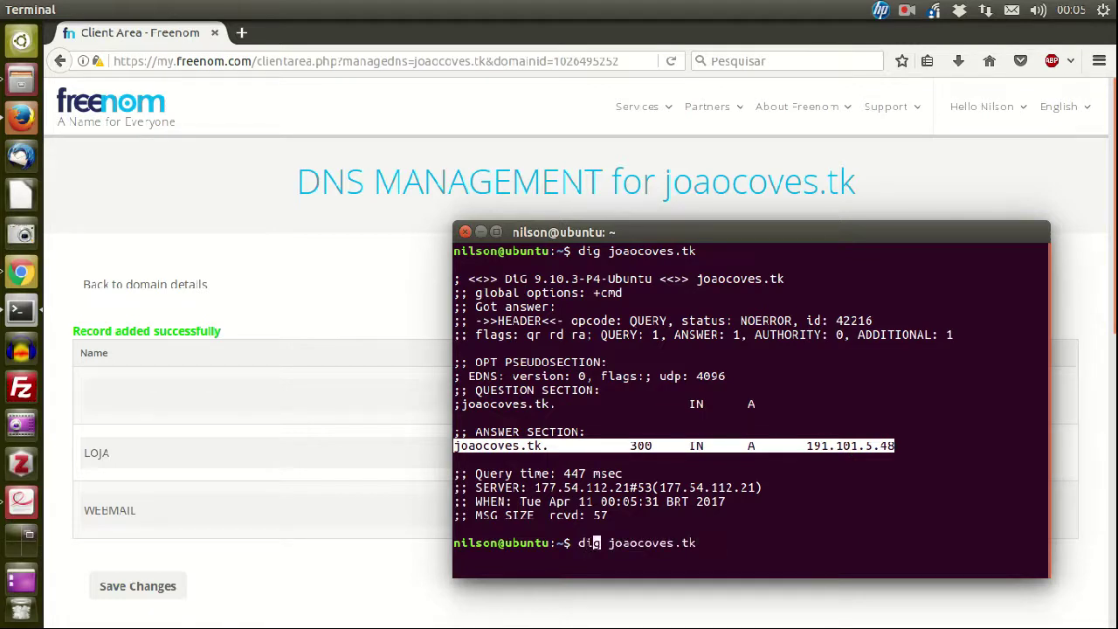
pyautogui.write('loja.')
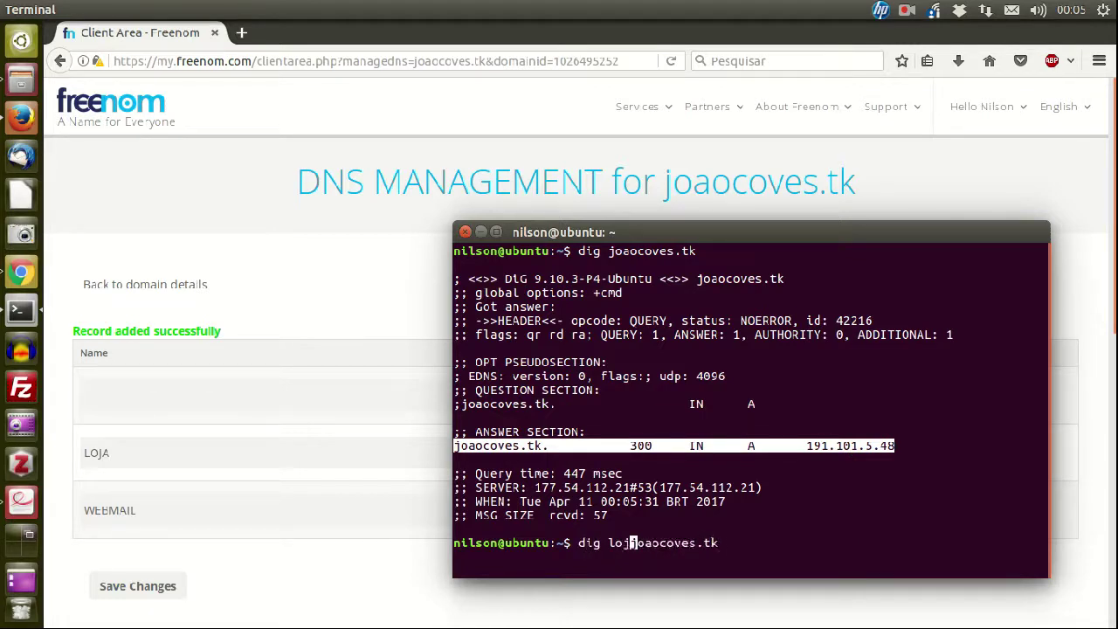
pyautogui.press('Return')
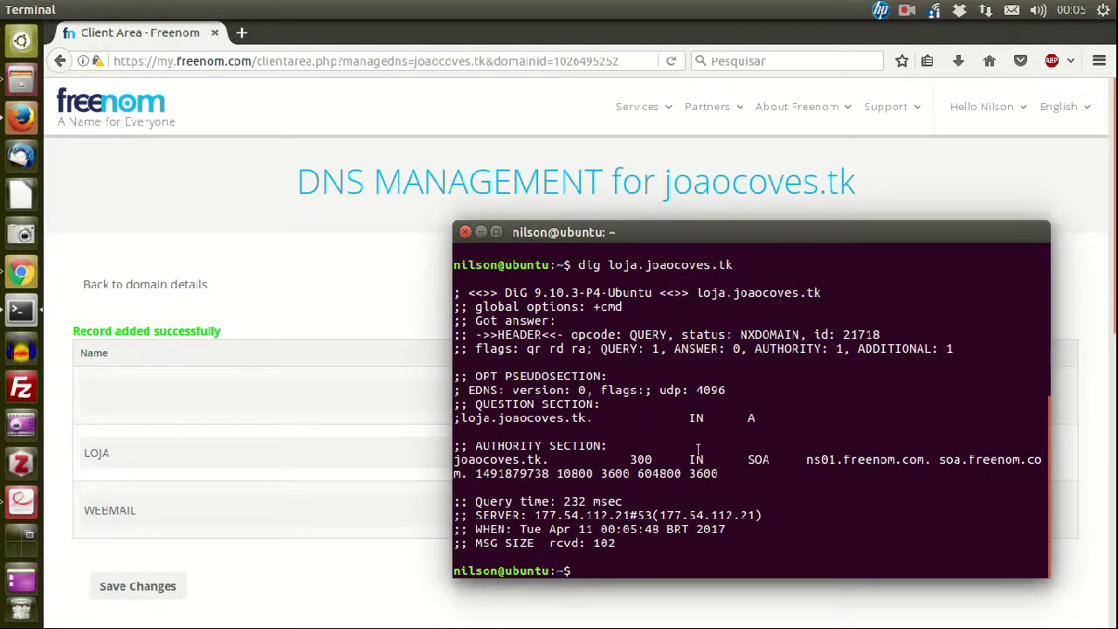
pyautogui.tripleClick(797, 459)
pyautogui.moveTo(798, 458); pyautogui.dragTo(1005, 472)
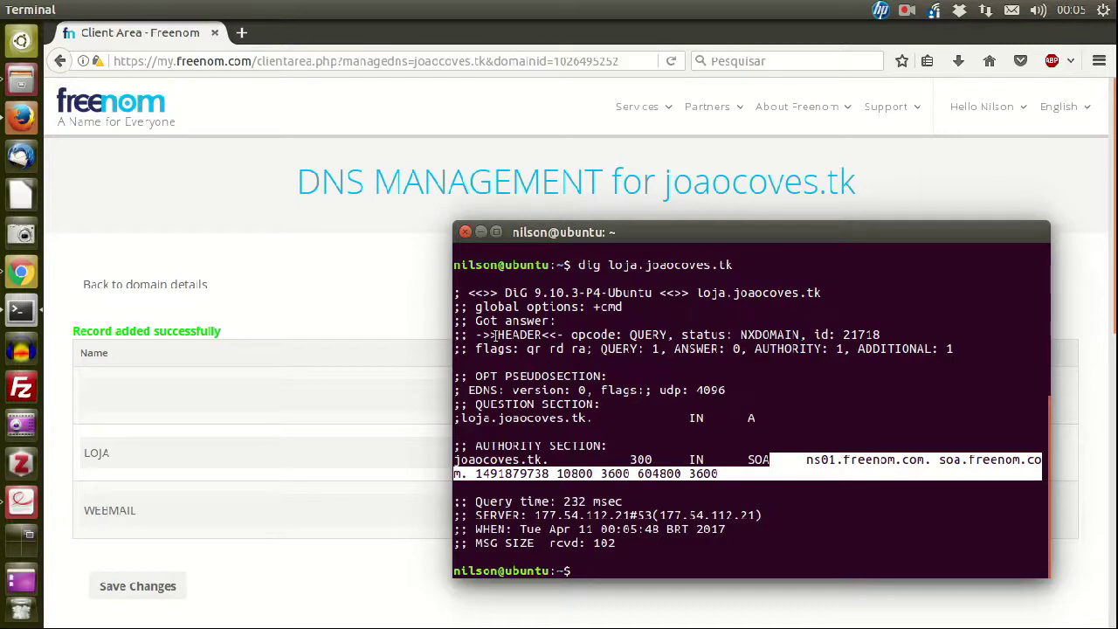
# Widen the Terminal window, run dig webmail.joaocoves.tk to query the webmail subdomain, and highlight the address in its answer
pyautogui.moveTo(444, 317); pyautogui.dragTo(347, 317)
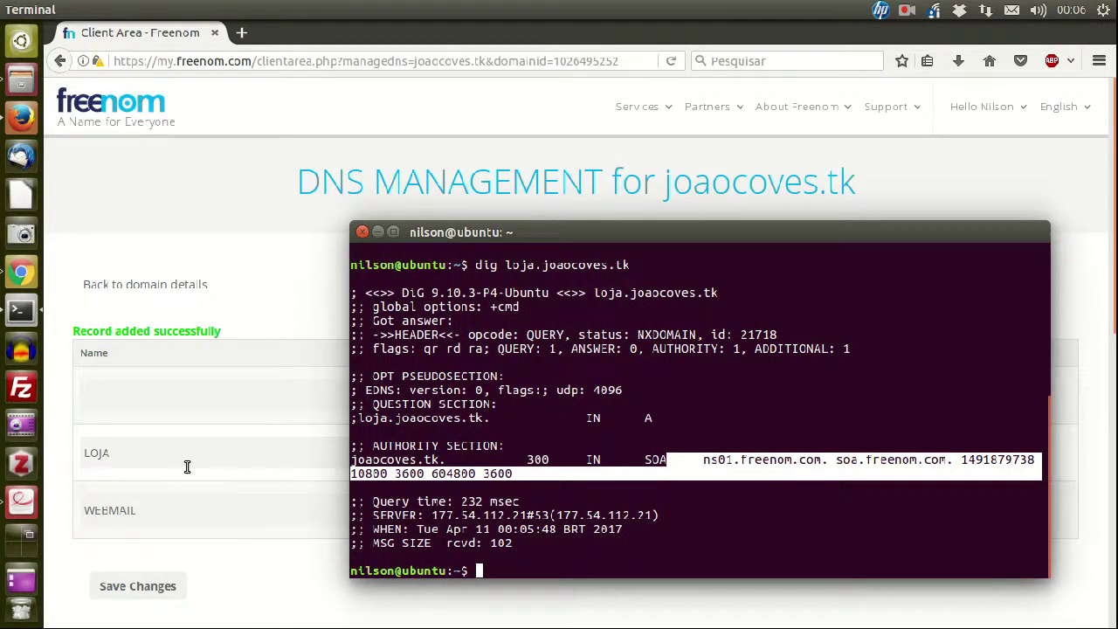
pyautogui.press('Up')
pyautogui.press('Home')
pyautogui.press('Right')
pyautogui.press('Right')
pyautogui.press('Right')
pyautogui.press('Right')
pyautogui.press('Delete')
pyautogui.press('Delete')
pyautogui.press('Delete')
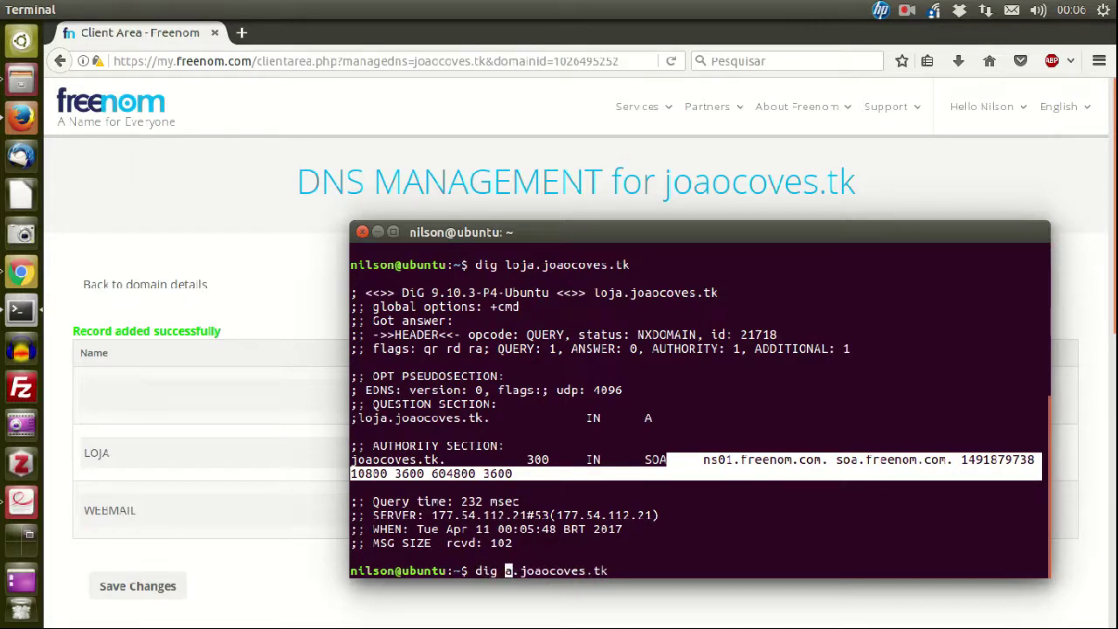
pyautogui.press('Delete')
pyautogui.write('we')
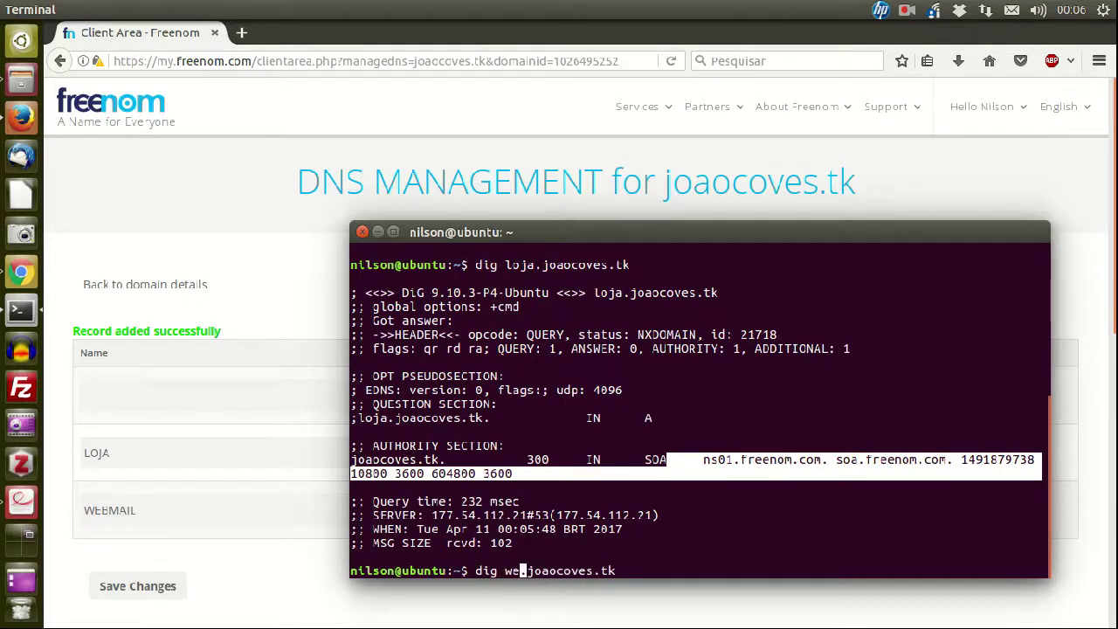
pyautogui.write('b')
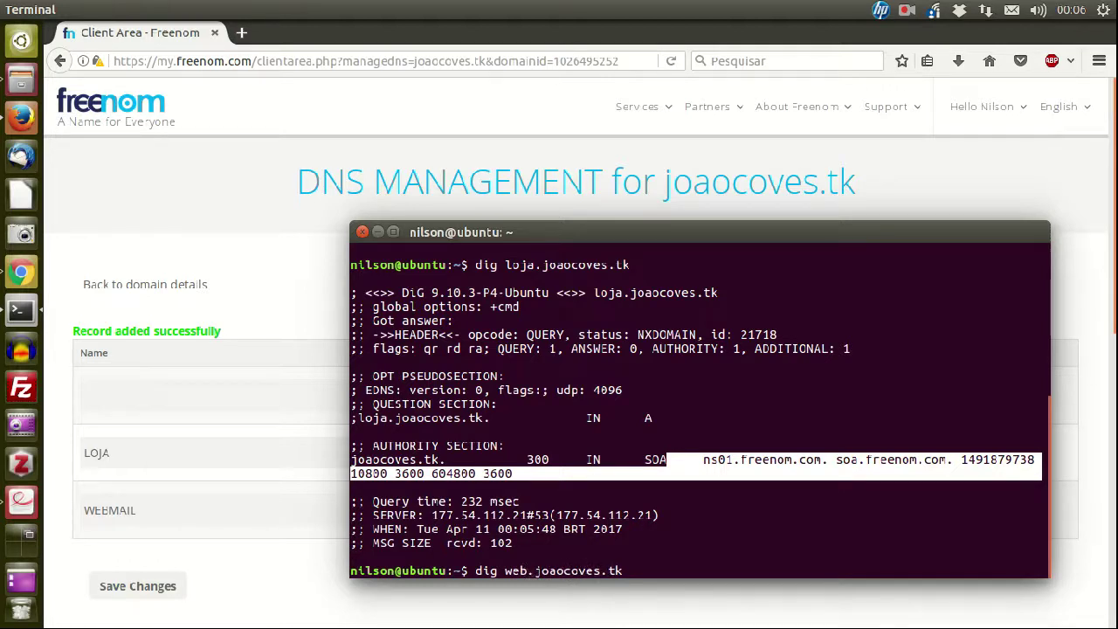
pyautogui.write('mail')
pyautogui.press('Return')
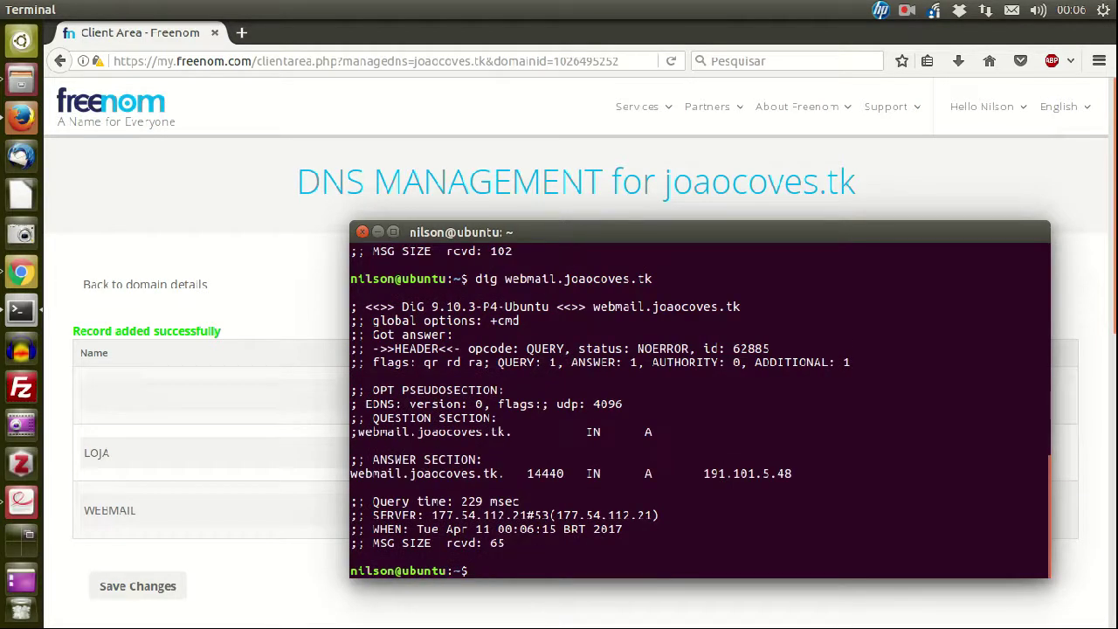
pyautogui.moveTo(652, 472); pyautogui.dragTo(808, 481)
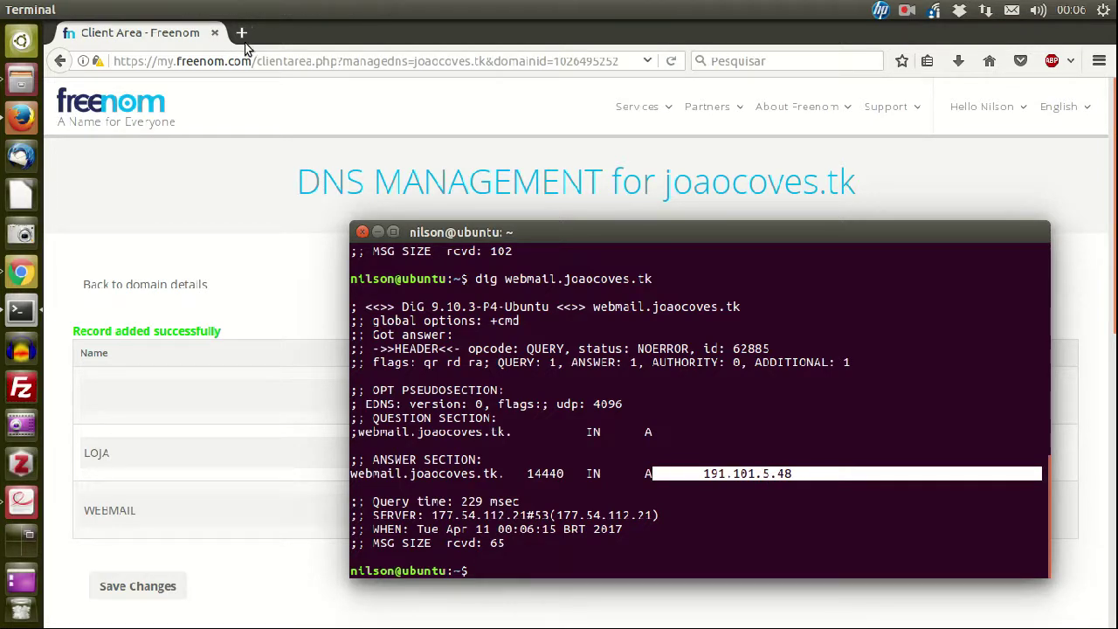
# Switch back to Firefox and log out of the Freenom account
pyautogui.click(969, 139)
pyautogui.click(987, 108)
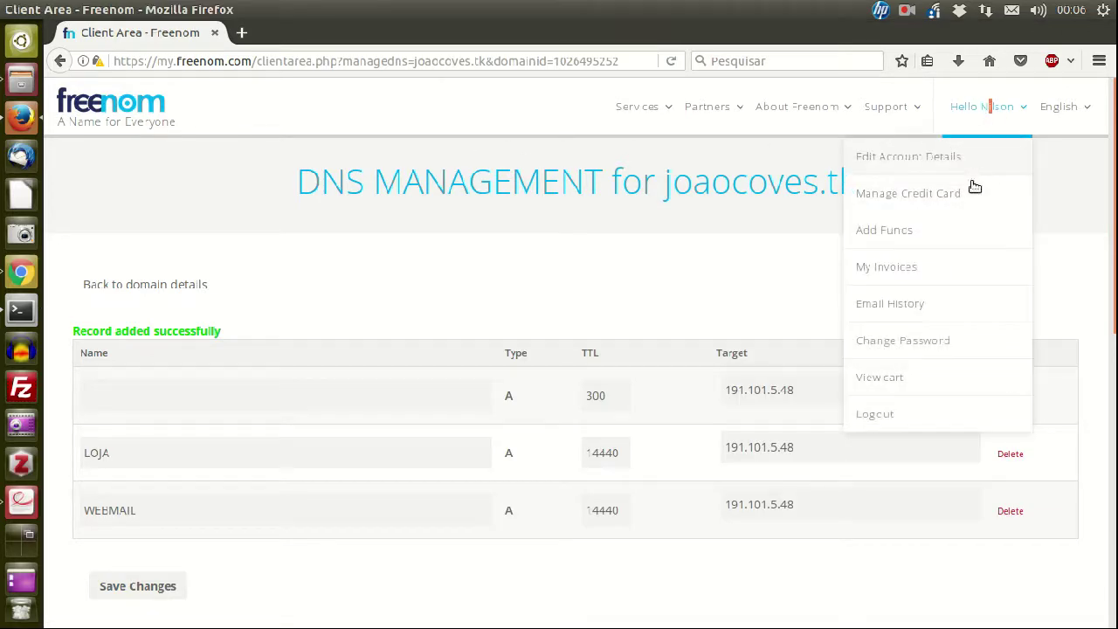
pyautogui.click(933, 416)
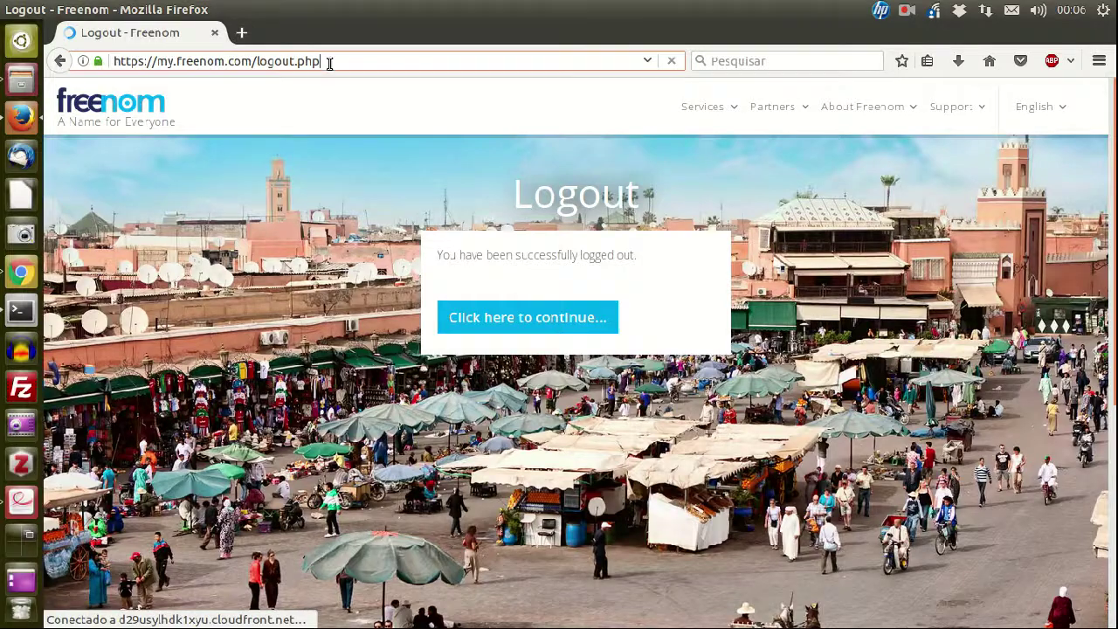
# Open webmail.joaocoves.tk in the current browser tab in place of the logout page
pyautogui.click(329, 61)
pyautogui.write('la')
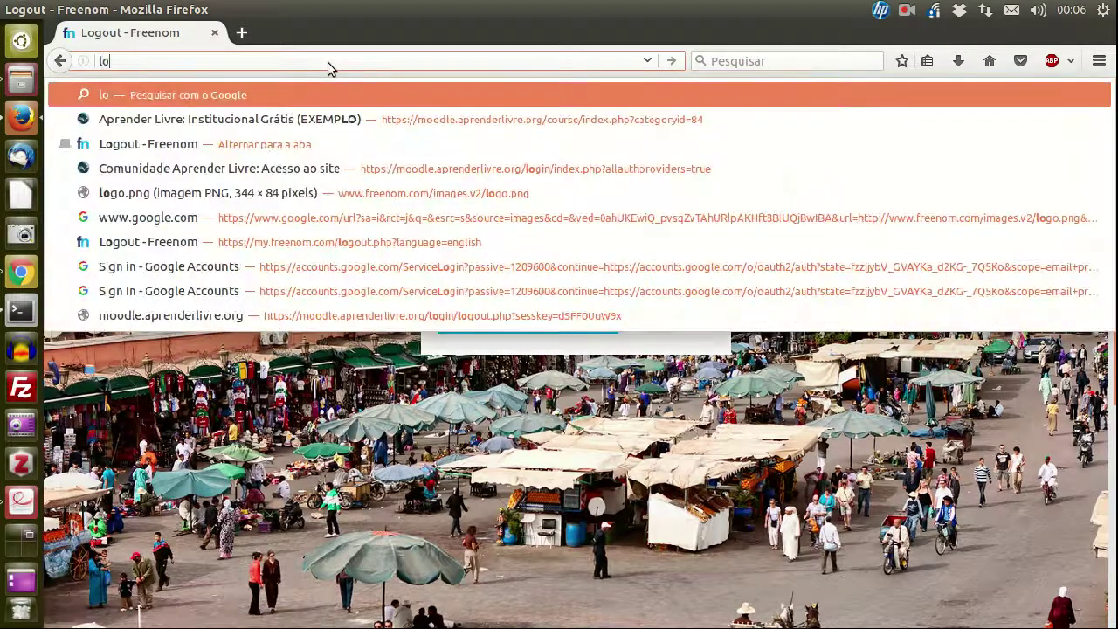
pyautogui.press('BackSpace')
pyautogui.press('BackSpace')
pyautogui.write('webmail')
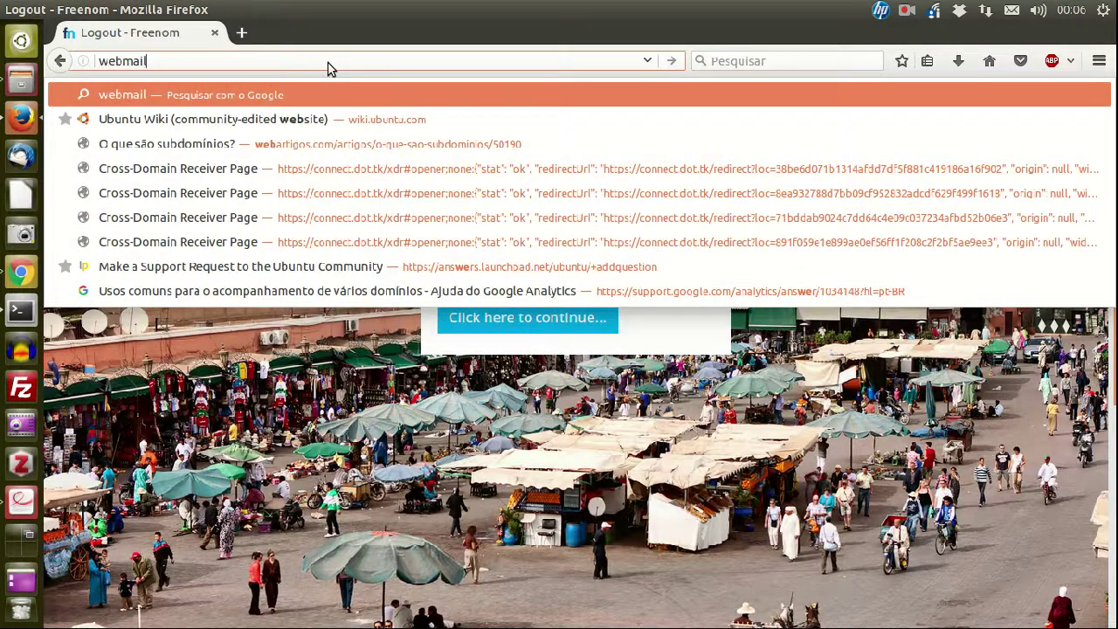
pyautogui.write('.jo')
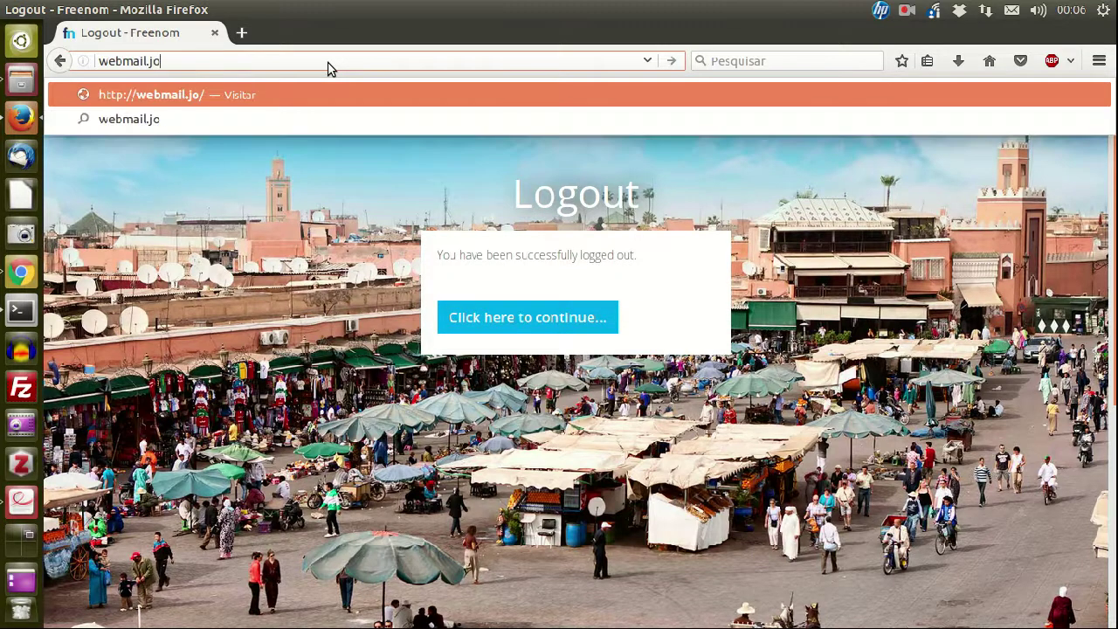
pyautogui.write('aocoves.tk')
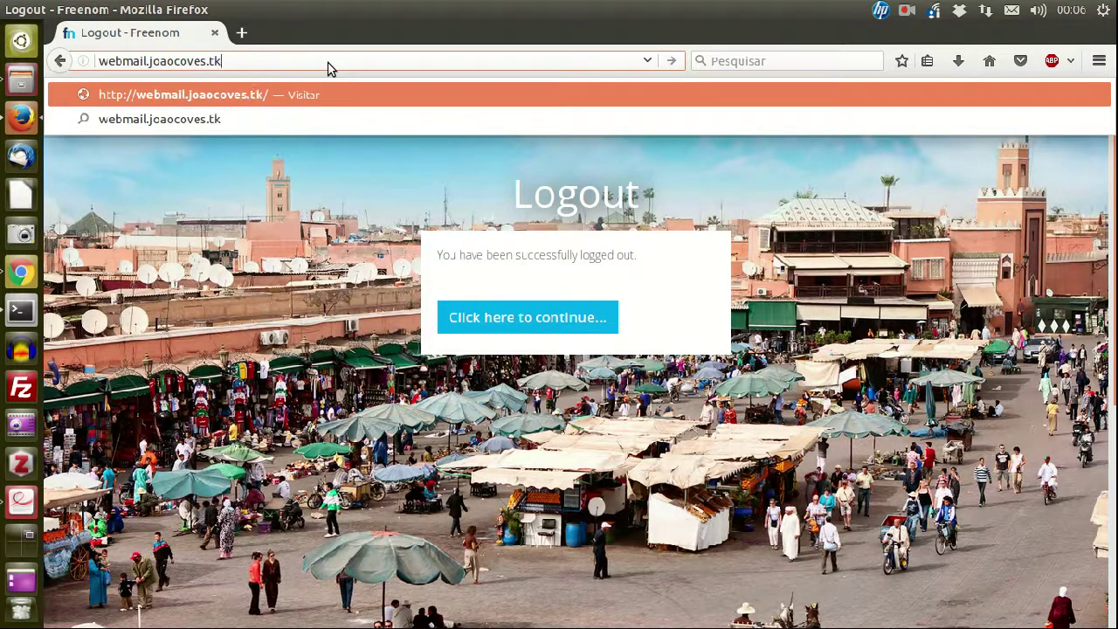
pyautogui.press('Return')
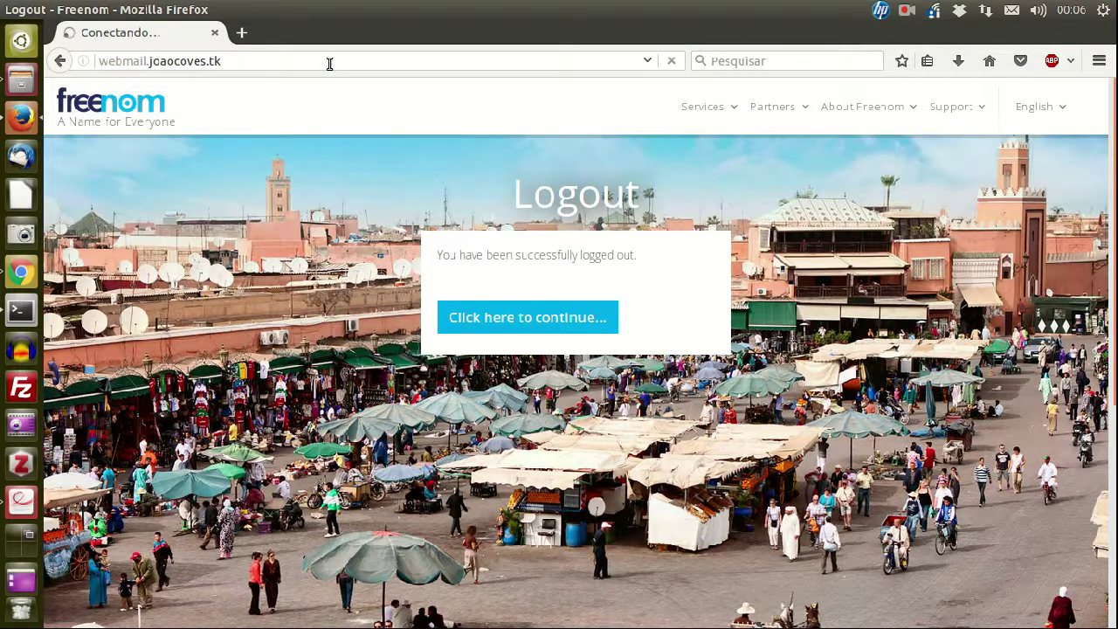